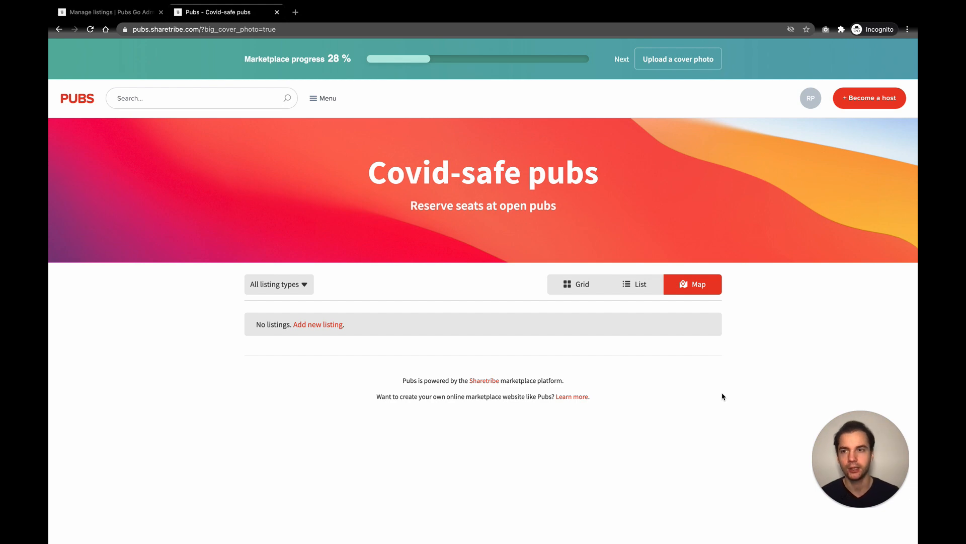
Switch to the marketplace admin panel and open the listing categories settings.
{"action": "left_click", "coordinate": [113, 12]}
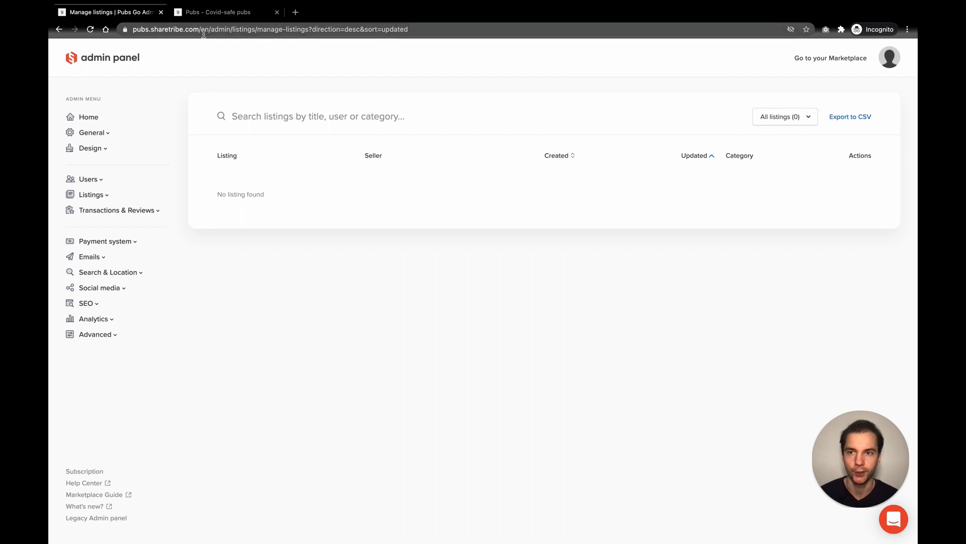
{"action": "left_click_drag", "start_coordinate": [200, 30], "coordinate": [232, 30]}
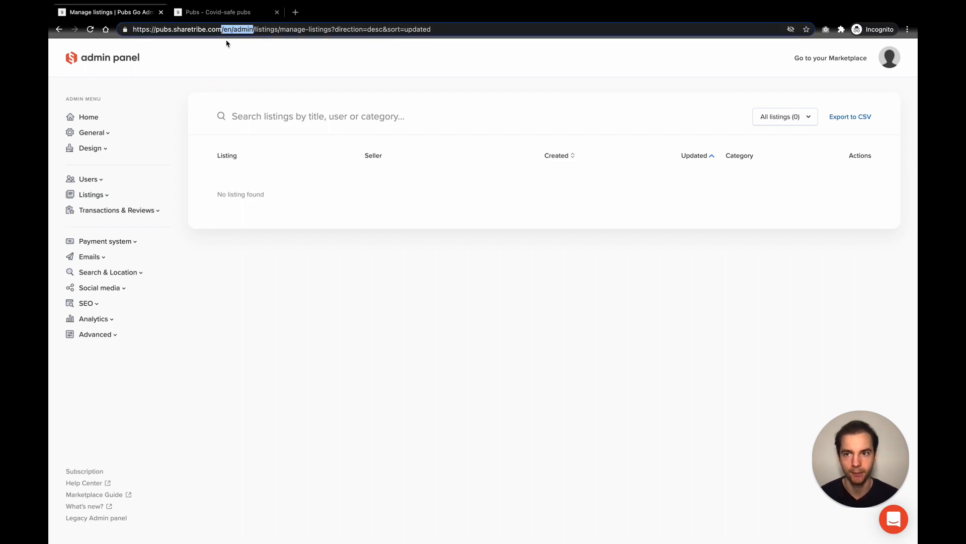
{"action": "left_click", "coordinate": [133, 199]}
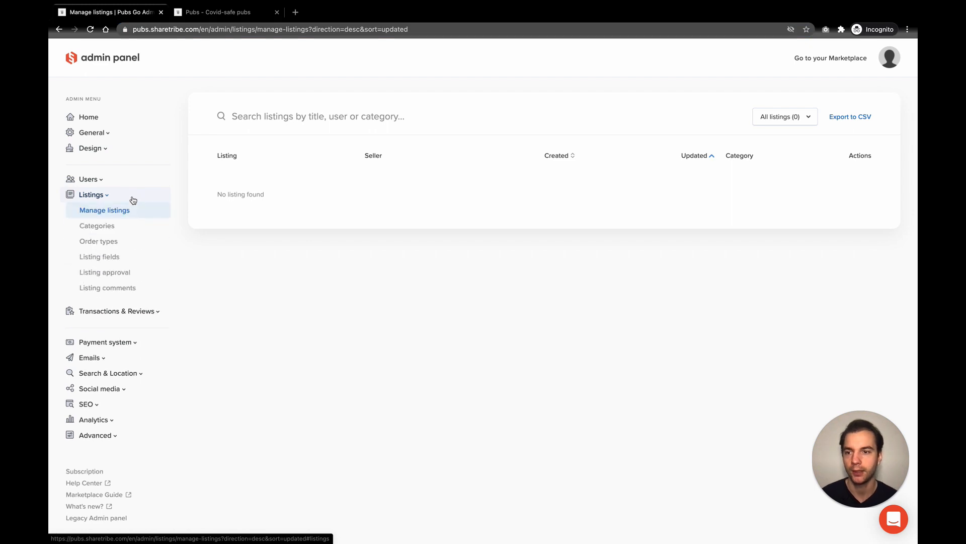
{"action": "left_click", "coordinate": [109, 217]}
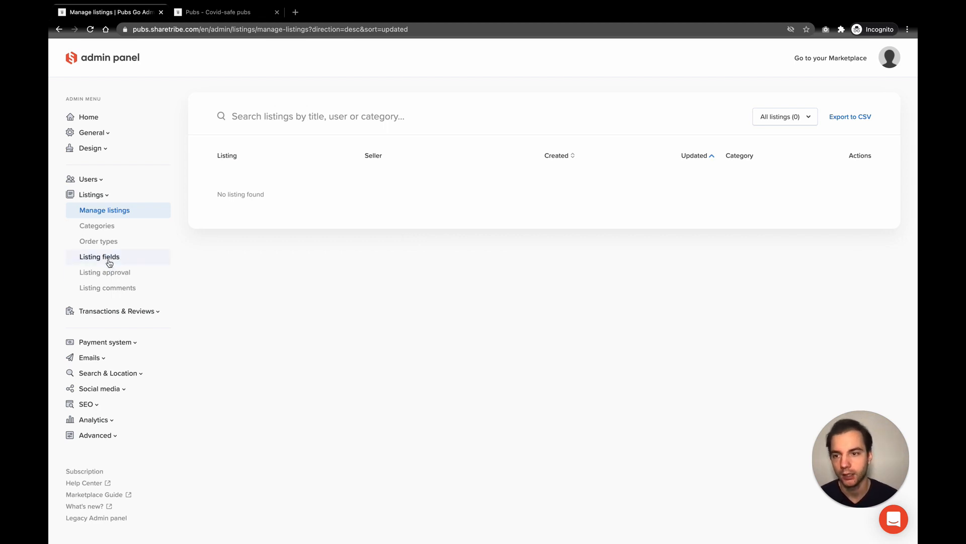
{"action": "left_click", "coordinate": [100, 228]}
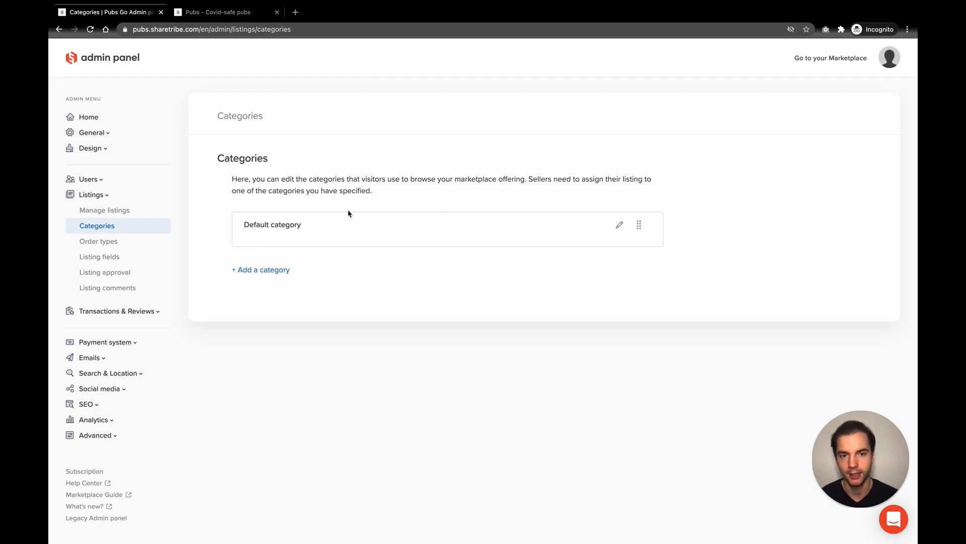
Rename the default category to "Free reservations", limit it to the "Offering without online payment" order type, and save the changes.
{"action": "left_click", "coordinate": [621, 225]}
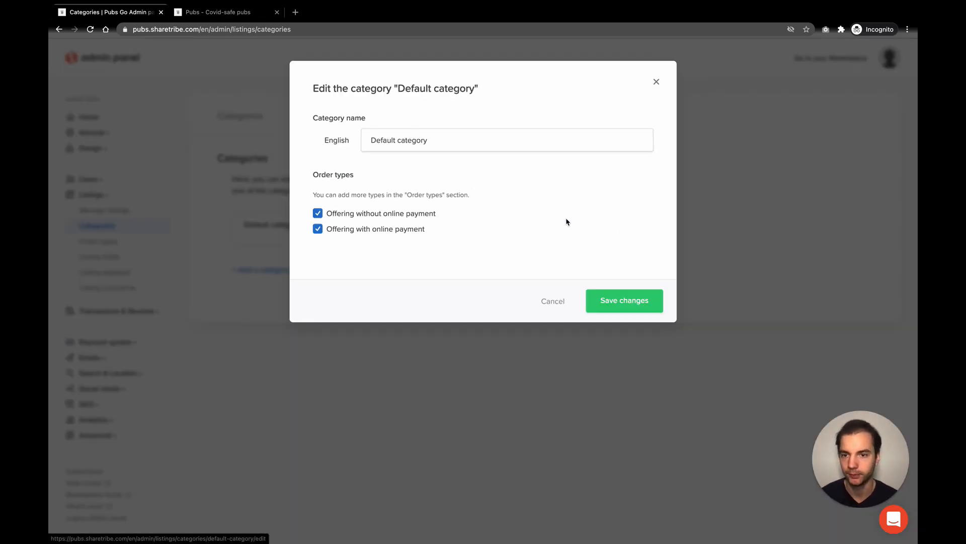
{"action": "left_click", "coordinate": [428, 140]}
{"action": "triple_click", "coordinate": [450, 140]}
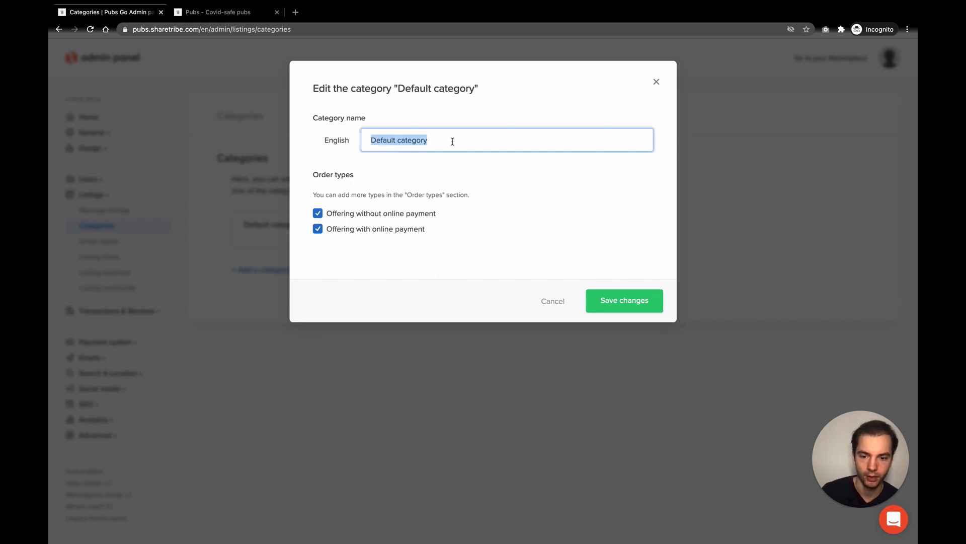
{"action": "type", "text": "Free"}
{"action": "left_click", "coordinate": [480, 184]}
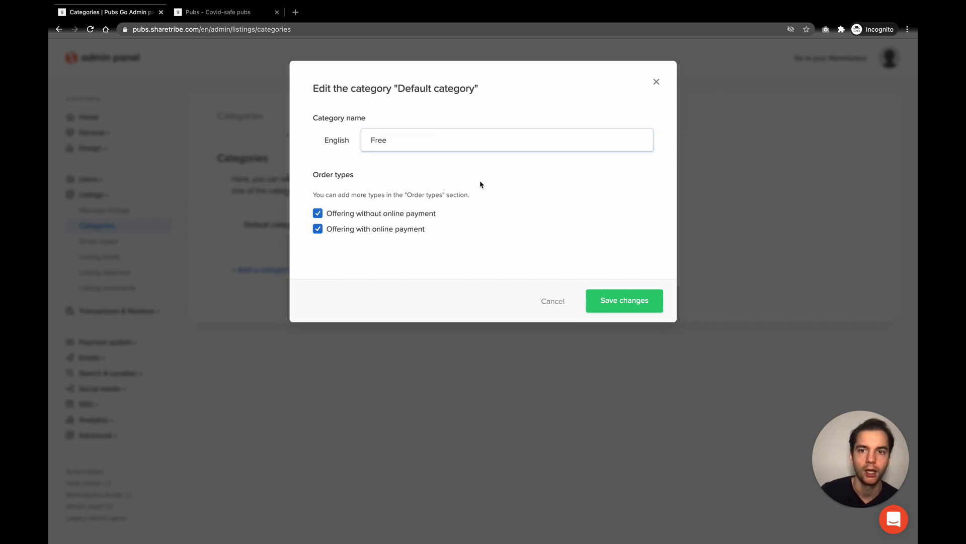
{"action": "left_click", "coordinate": [408, 143]}
{"action": "type", "text": "reser"}
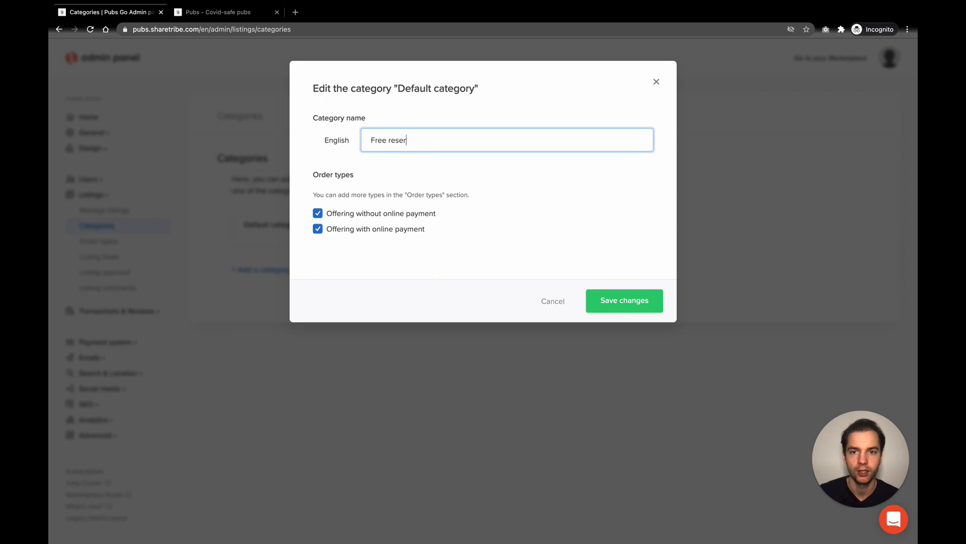
{"action": "type", "text": "vations"}
{"action": "left_click", "coordinate": [533, 201]}
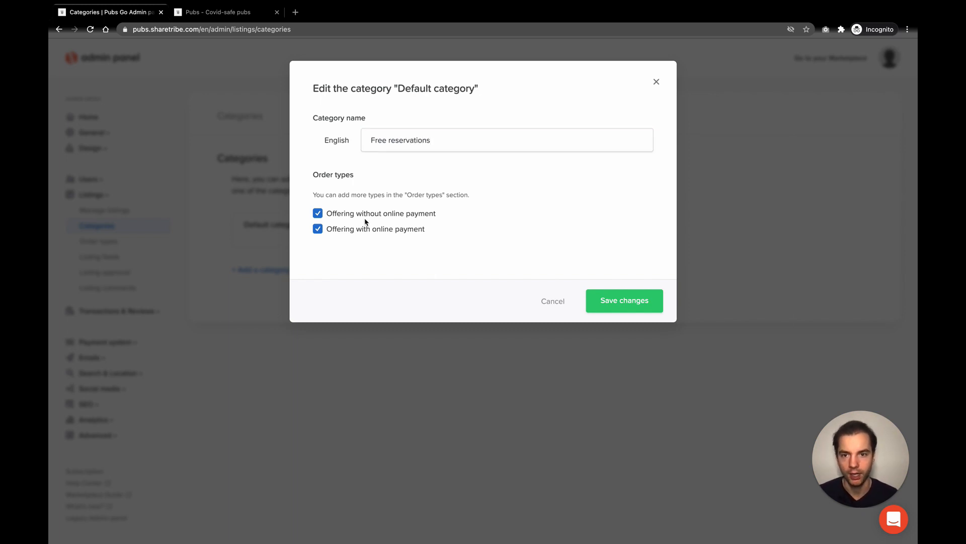
{"action": "left_click", "coordinate": [359, 231]}
{"action": "left_click", "coordinate": [624, 299]}
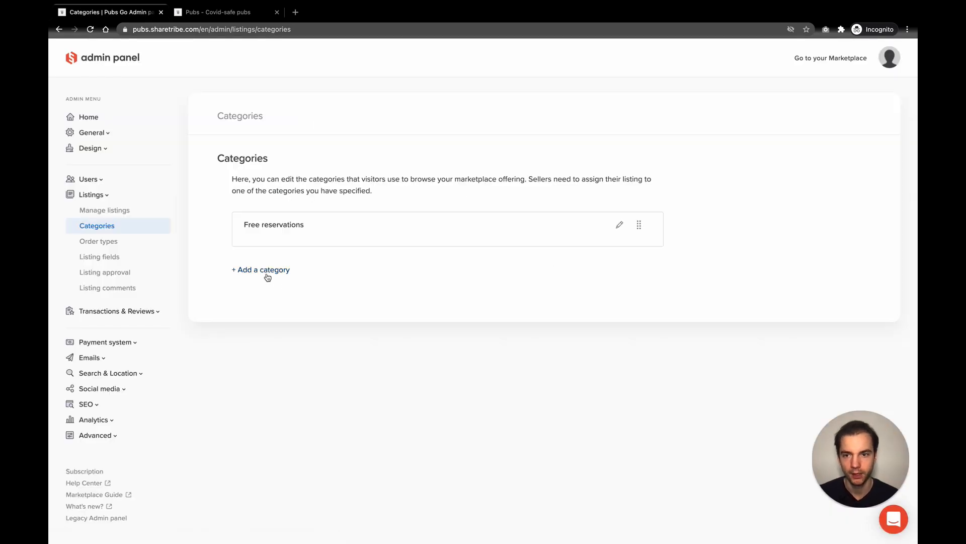
Add a category named "Booking required" with no parent and only the "Offering with online payment" order type.
{"action": "left_click", "coordinate": [266, 272]}
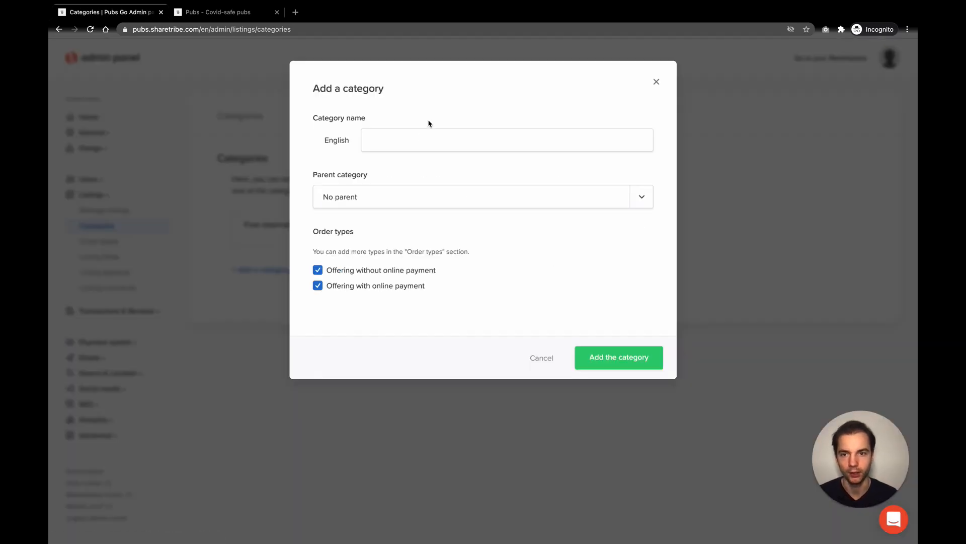
{"action": "left_click", "coordinate": [408, 144]}
{"action": "type", "text": "Booking"}
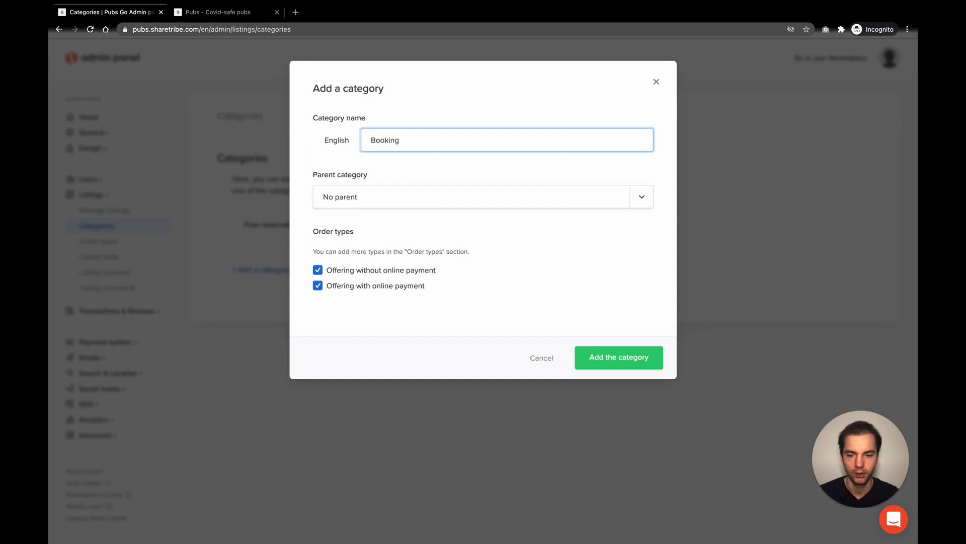
{"action": "type", "text": " requ"}
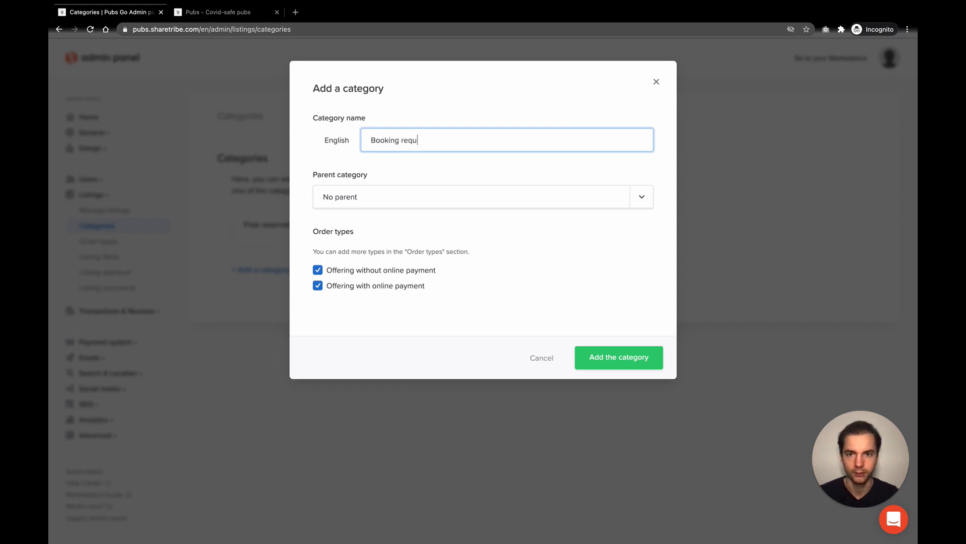
{"action": "type", "text": "ired"}
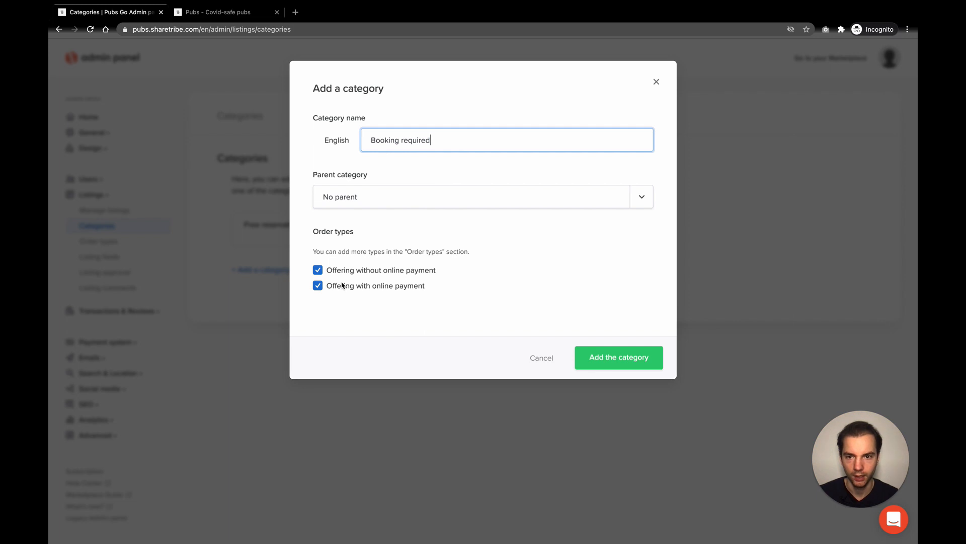
{"action": "left_click_drag", "start_coordinate": [341, 277], "coordinate": [341, 275]}
{"action": "left_click", "coordinate": [317, 273]}
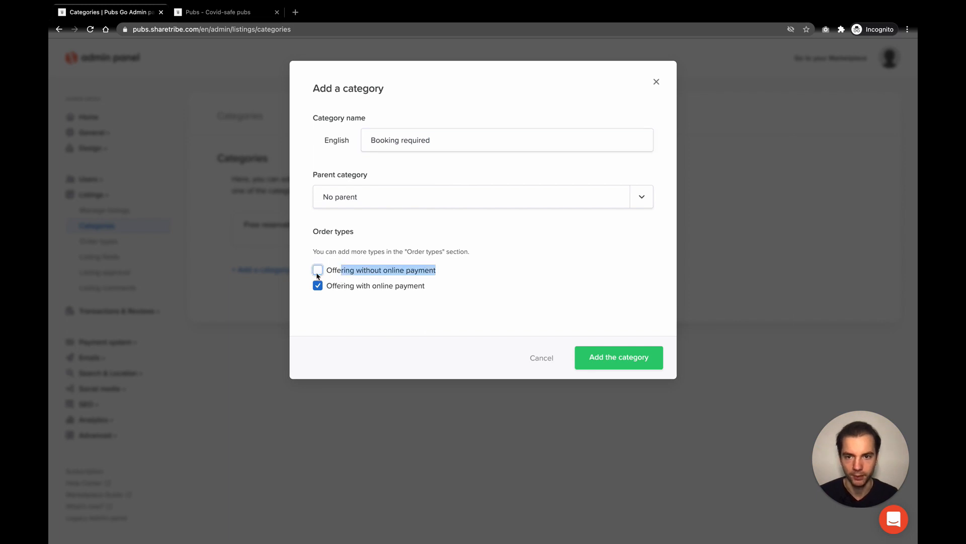
{"action": "left_click", "coordinate": [598, 283]}
{"action": "left_click", "coordinate": [620, 364]}
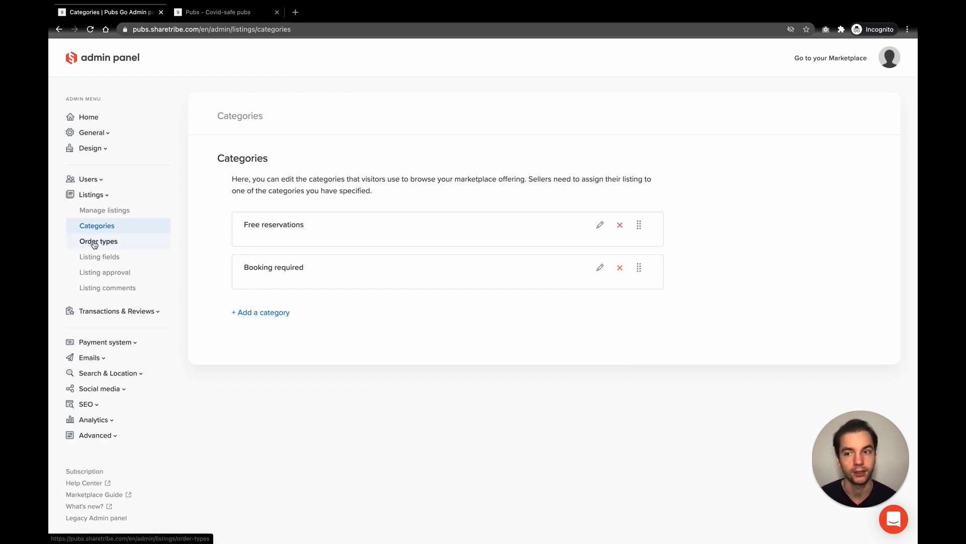
Start a new order type based on the Requesting template.
{"action": "left_click", "coordinate": [94, 243]}
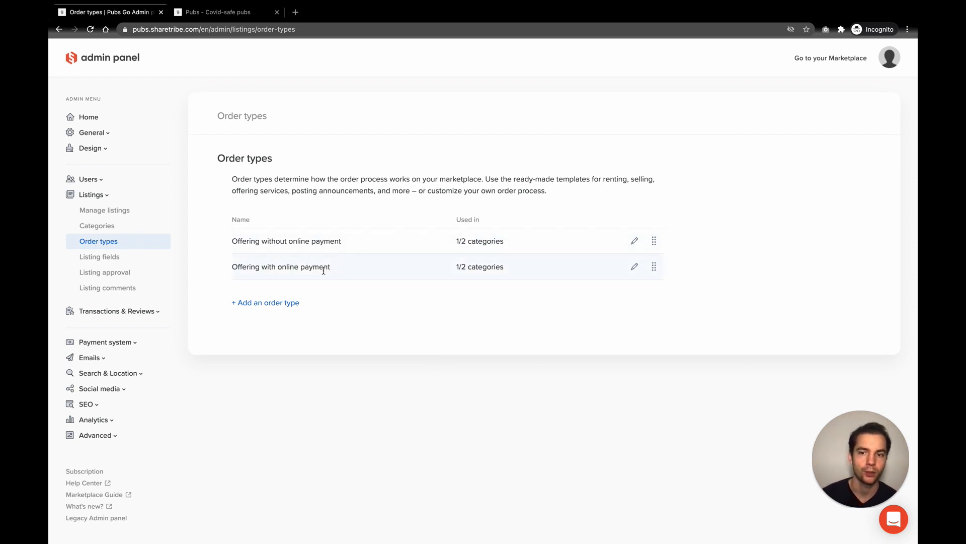
{"action": "left_click", "coordinate": [280, 302]}
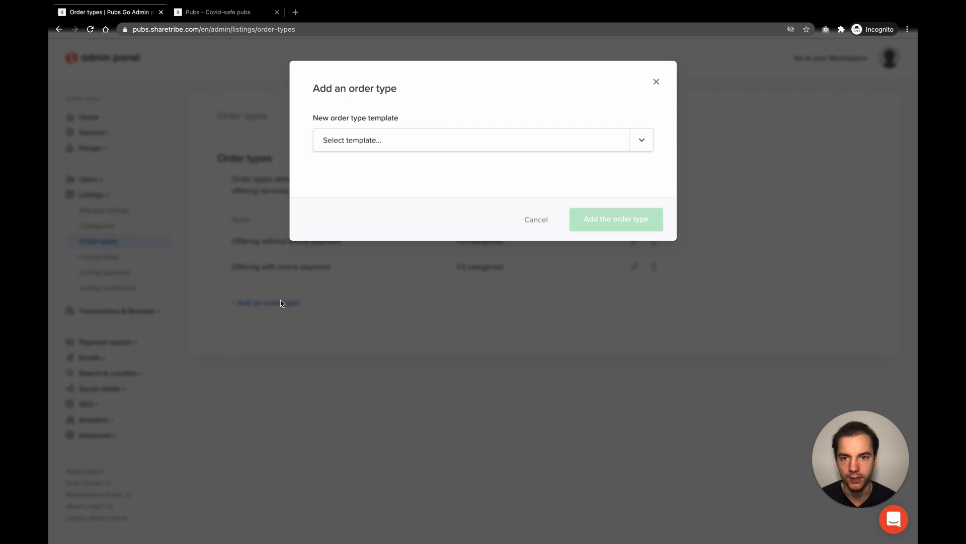
{"action": "left_click", "coordinate": [434, 144]}
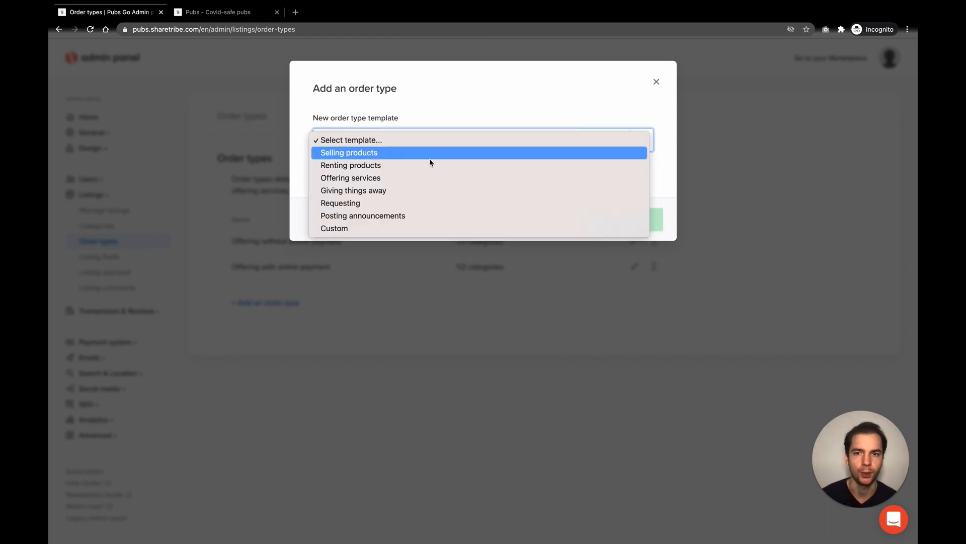
{"action": "left_click", "coordinate": [419, 203]}
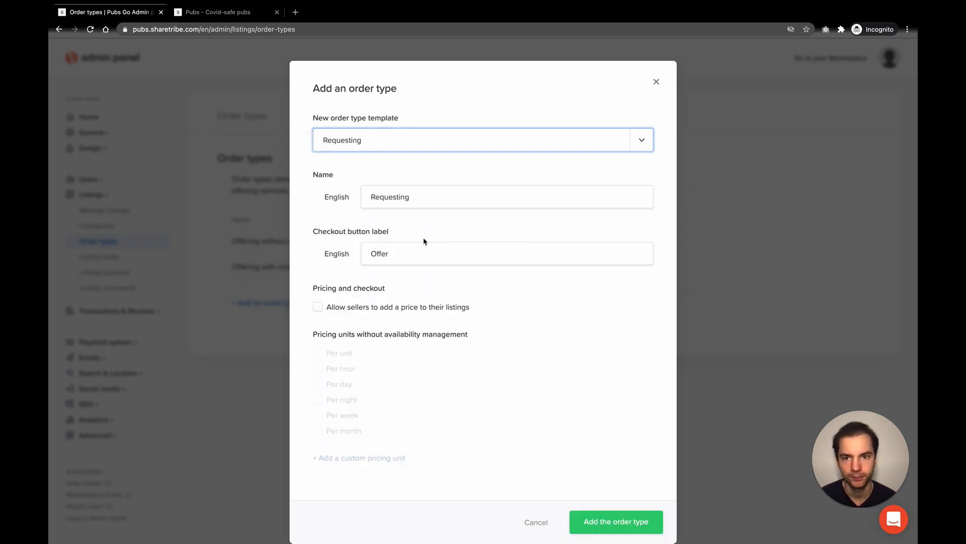
{"action": "left_click", "coordinate": [409, 204]}
{"action": "left_click", "coordinate": [396, 231]}
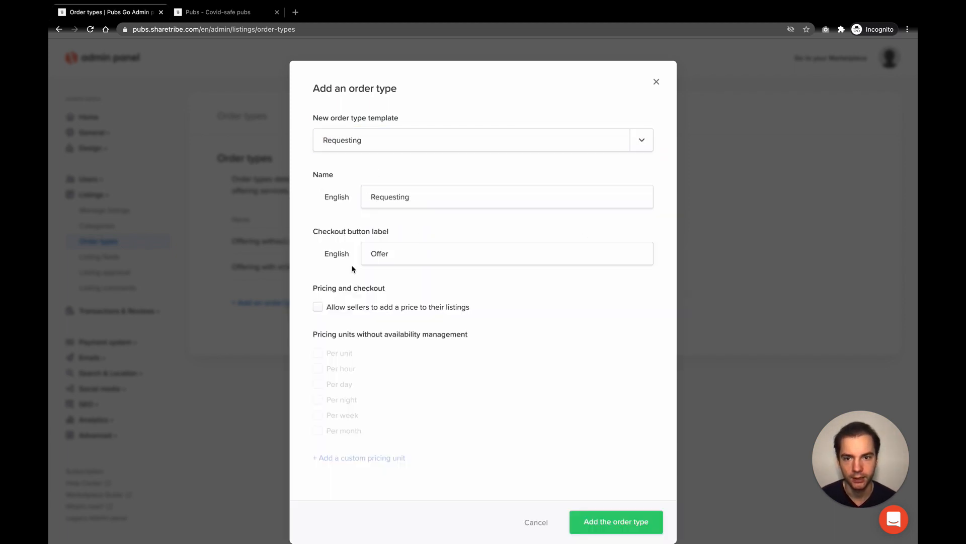
Set the checkout button label to "Make a request" and add the Requesting order type without seller pricing.
{"action": "double_click", "coordinate": [402, 251]}
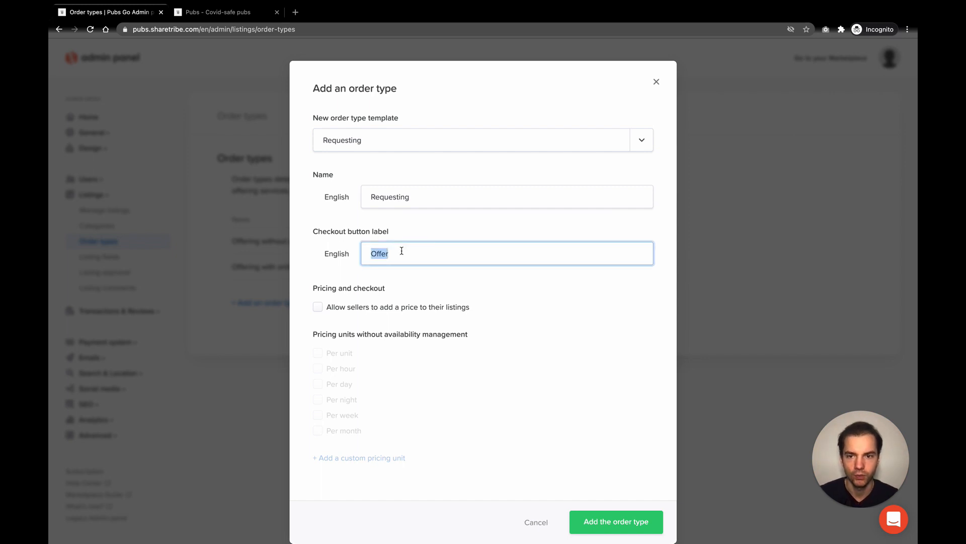
{"action": "type", "text": "Req"}
{"action": "key", "text": "BackSpace"}
{"action": "key", "text": "BackSpace"}
{"action": "key", "text": "BackSpace"}
{"action": "type", "text": "M"}
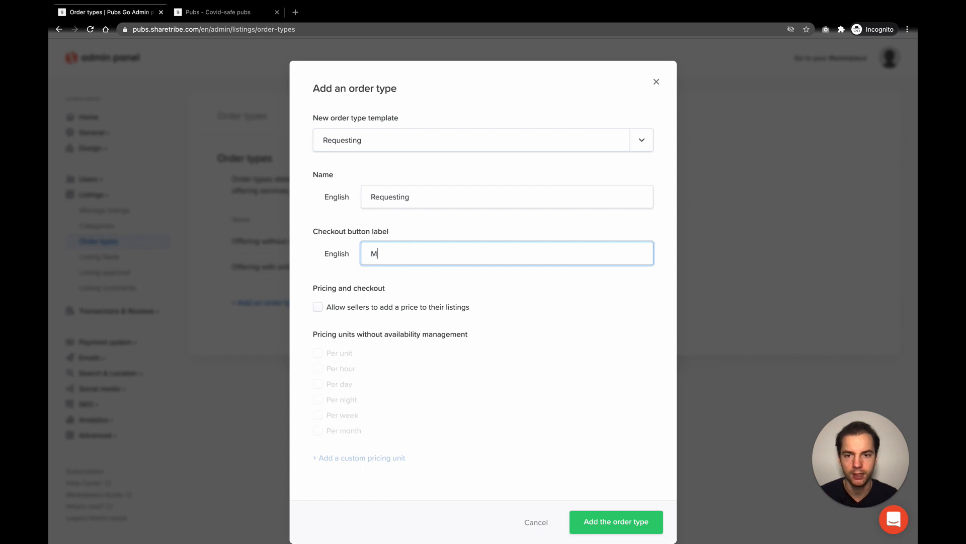
{"action": "type", "text": "ake a req"}
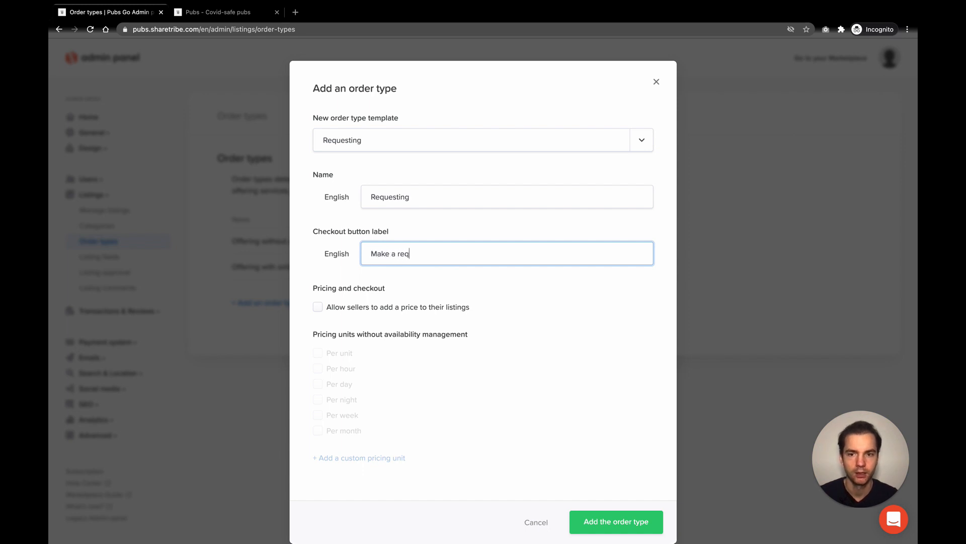
{"action": "type", "text": "uest"}
{"action": "left_click", "coordinate": [312, 282]}
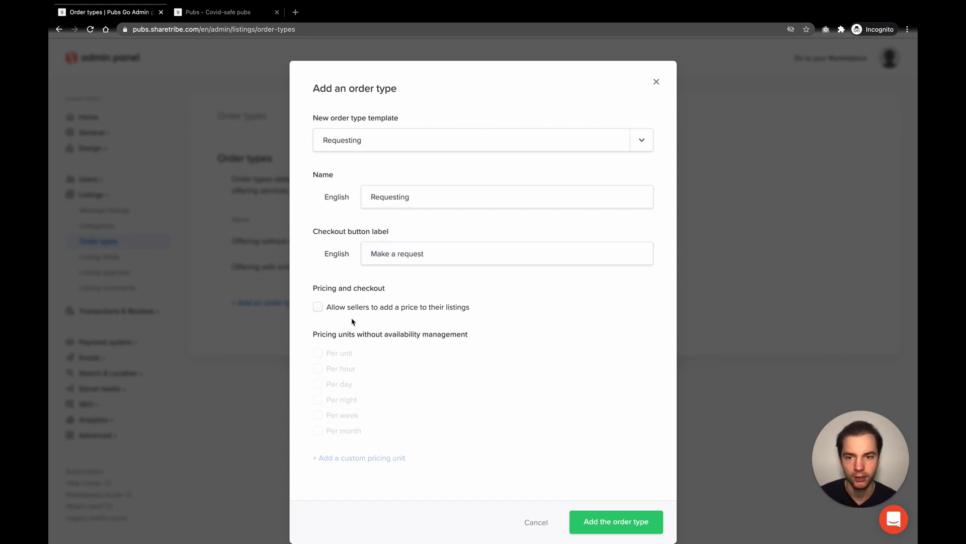
{"action": "scroll", "coordinate": [442, 312], "scroll_direction": "down", "scroll_amount": 1}
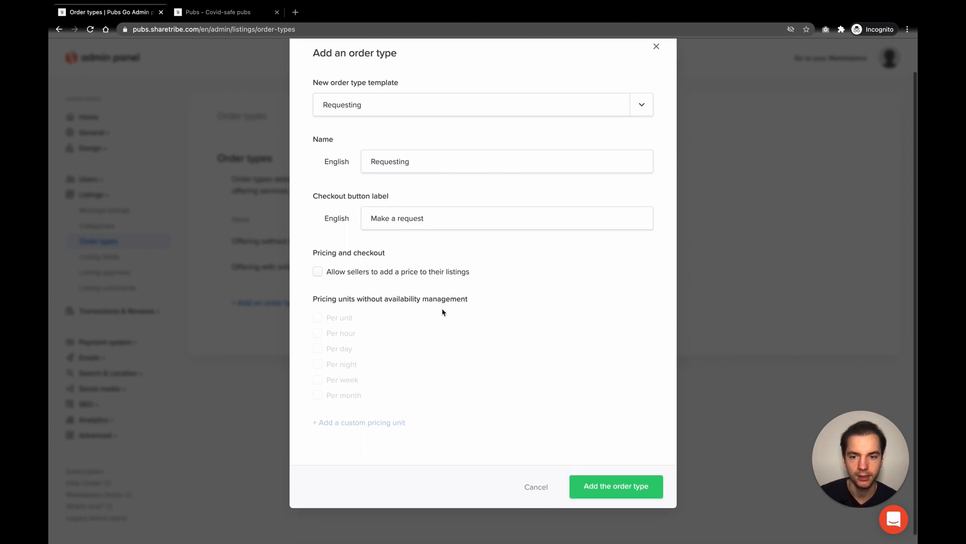
{"action": "scroll", "coordinate": [403, 272], "scroll_direction": "up", "scroll_amount": 1}
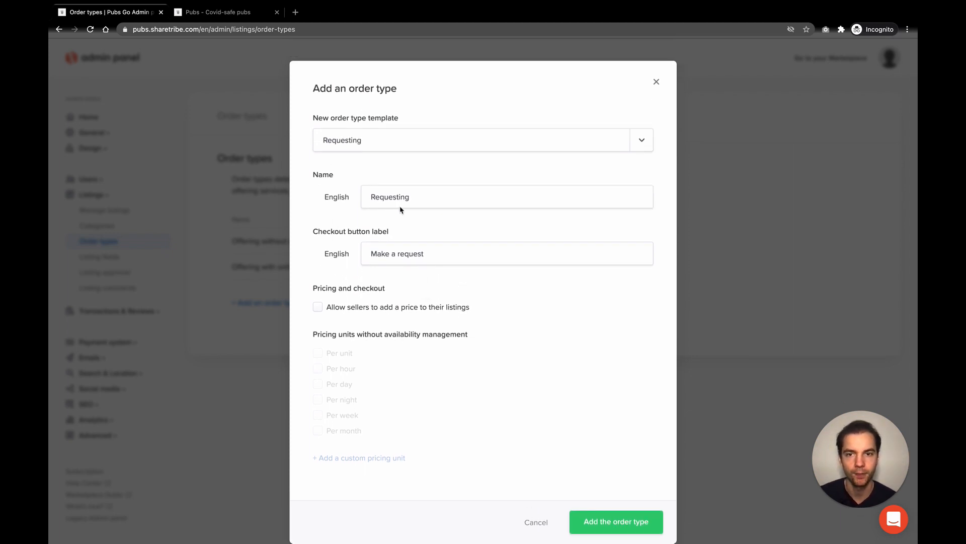
{"action": "scroll", "coordinate": [342, 210], "scroll_direction": "down", "scroll_amount": 1}
{"action": "left_click", "coordinate": [615, 481]}
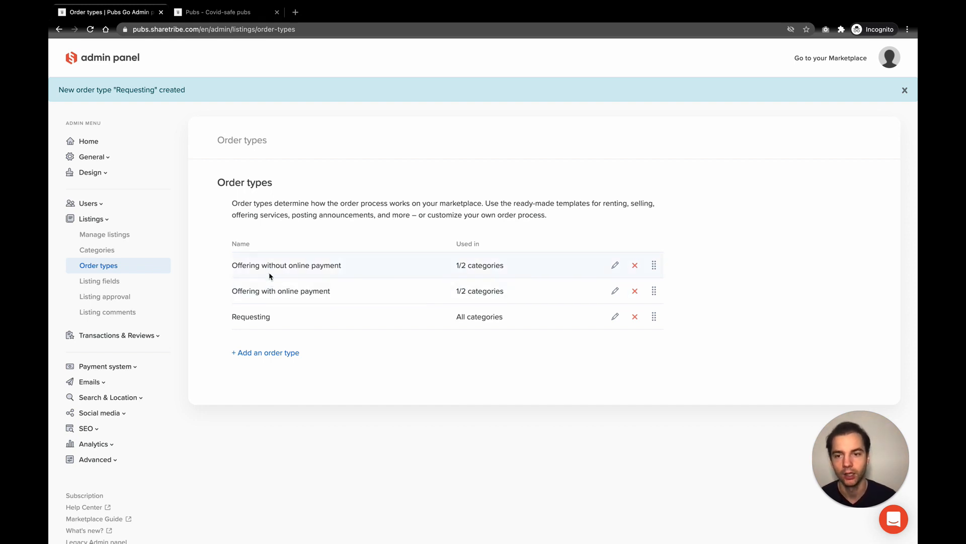
Delete the order type "Offering without online payment".
{"action": "left_click", "coordinate": [635, 264]}
{"action": "left_click", "coordinate": [551, 202]}
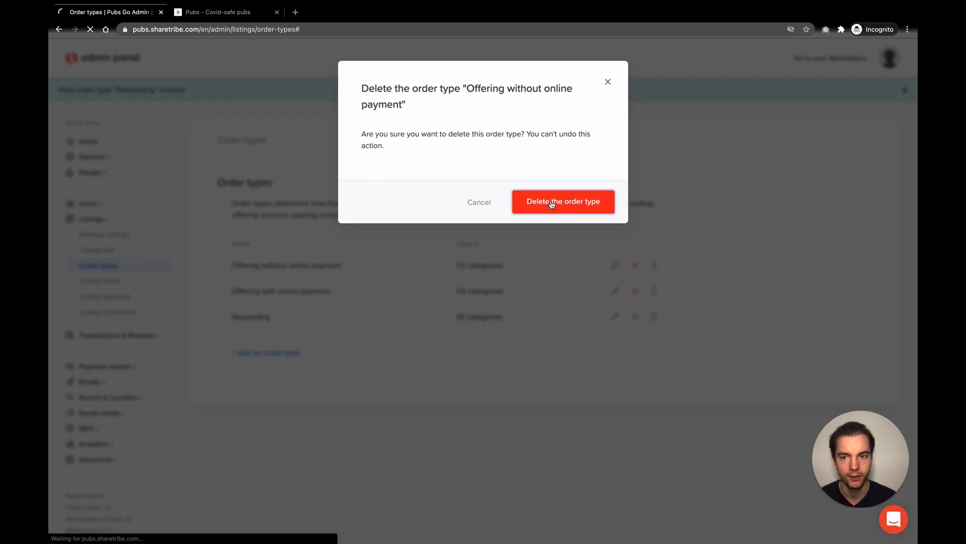
Check the order types assigned to the "Free reservations" category and save it.
{"action": "left_click", "coordinate": [115, 250]}
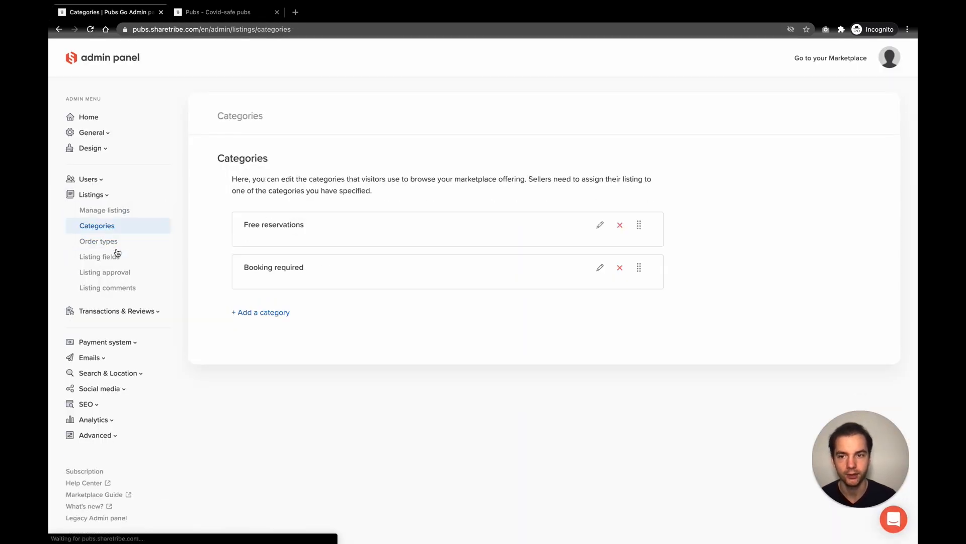
{"action": "left_click", "coordinate": [600, 227]}
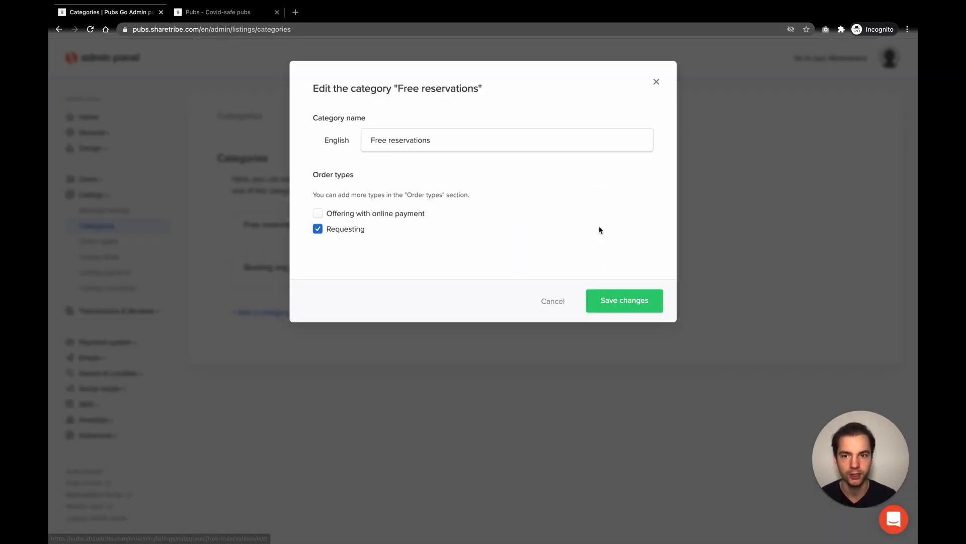
{"action": "left_click", "coordinate": [602, 301]}
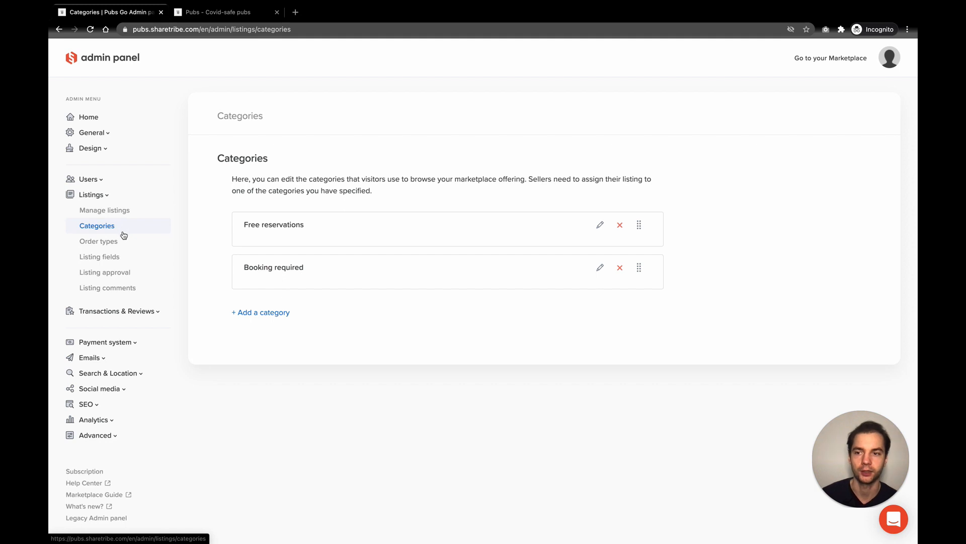
Review the Expiration date listing field's settings and the types and Number options offered for a new listing field, without saving anything.
{"action": "left_click", "coordinate": [122, 259]}
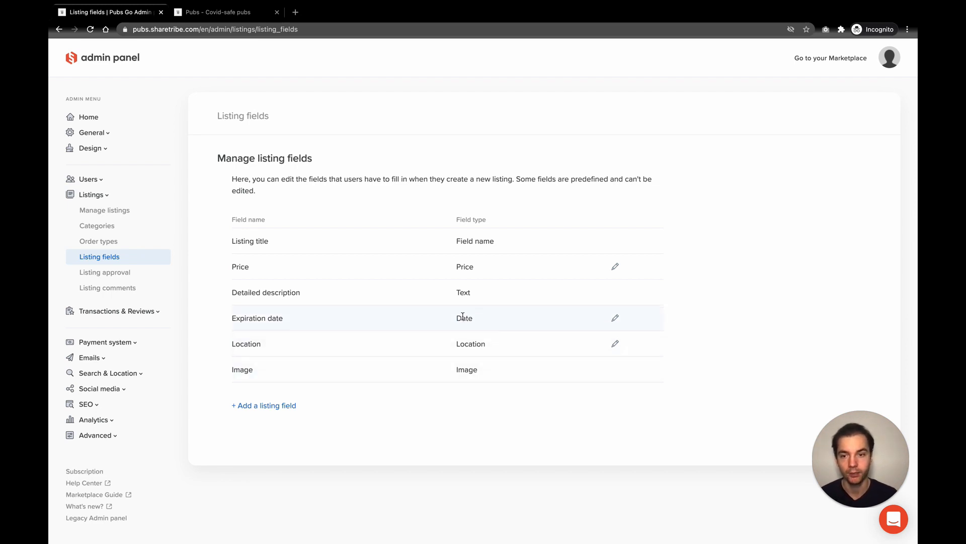
{"action": "left_click", "coordinate": [616, 318]}
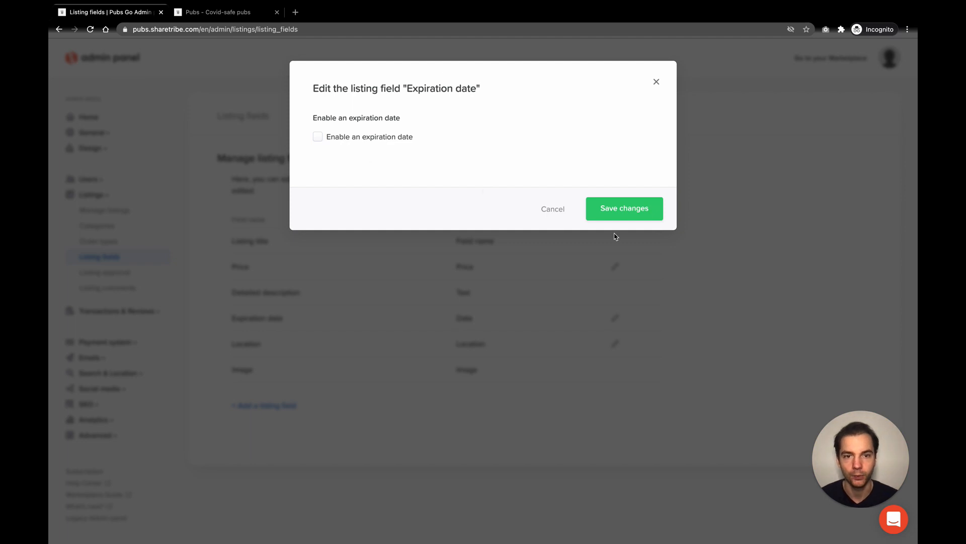
{"action": "left_click", "coordinate": [545, 211]}
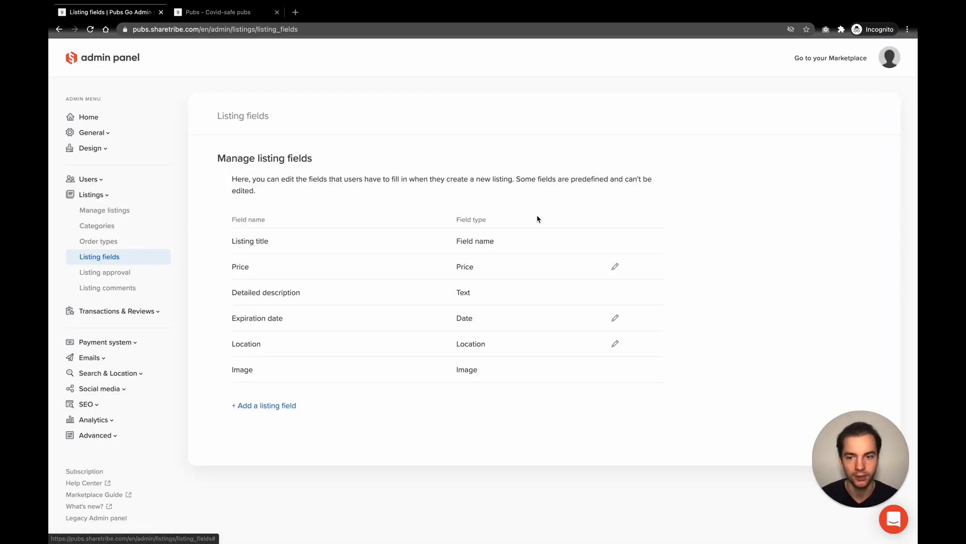
{"action": "left_click", "coordinate": [258, 405]}
{"action": "left_click", "coordinate": [378, 143]}
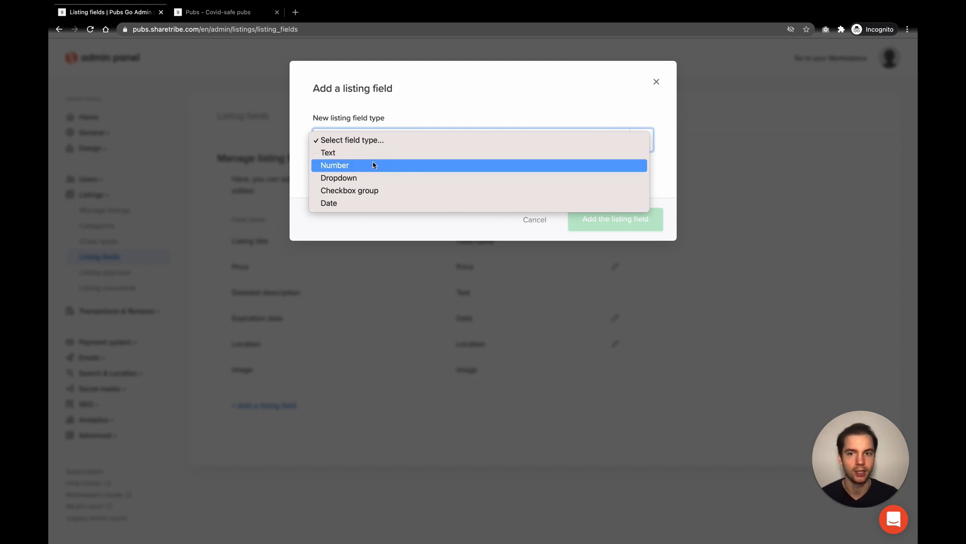
{"action": "left_click", "coordinate": [373, 165]}
{"action": "left_click", "coordinate": [409, 141]}
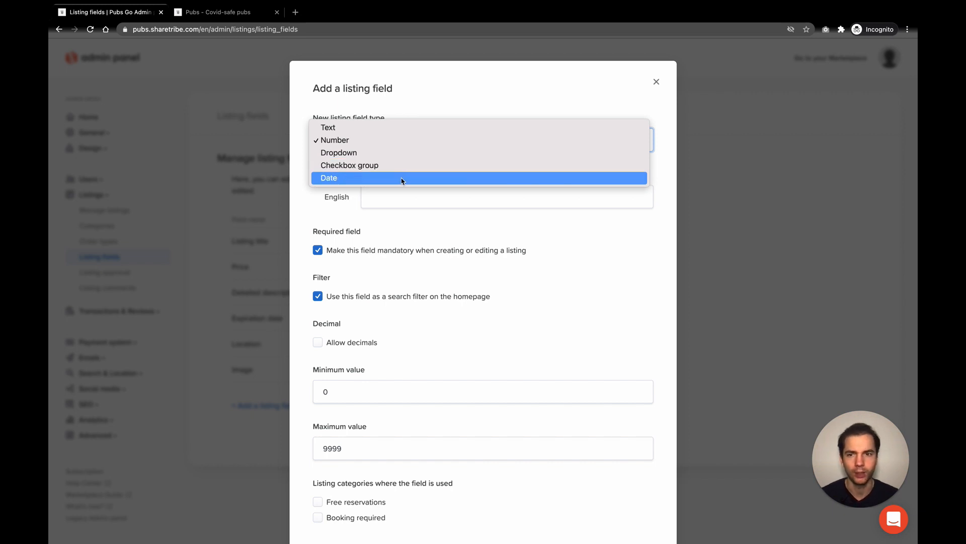
{"action": "left_click", "coordinate": [662, 103]}
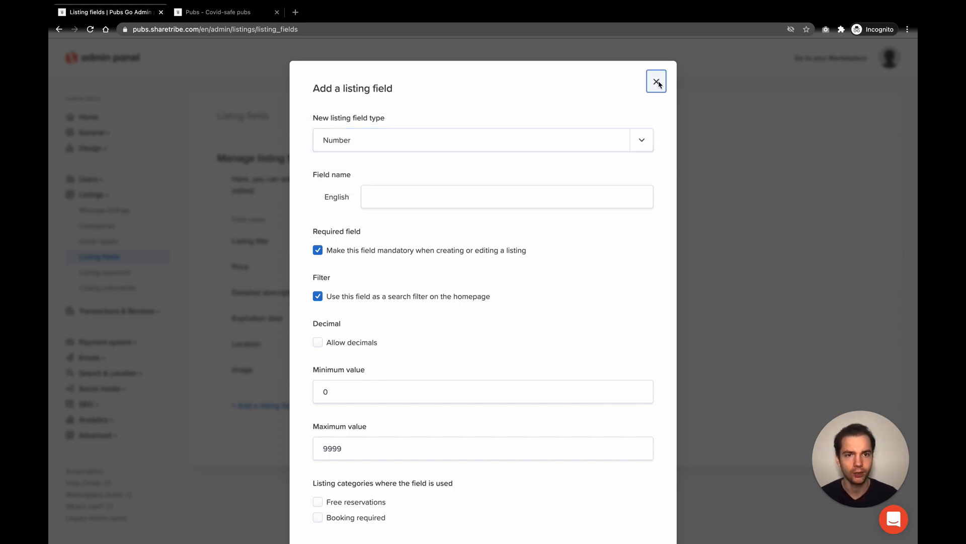
{"action": "left_click", "coordinate": [656, 82]}
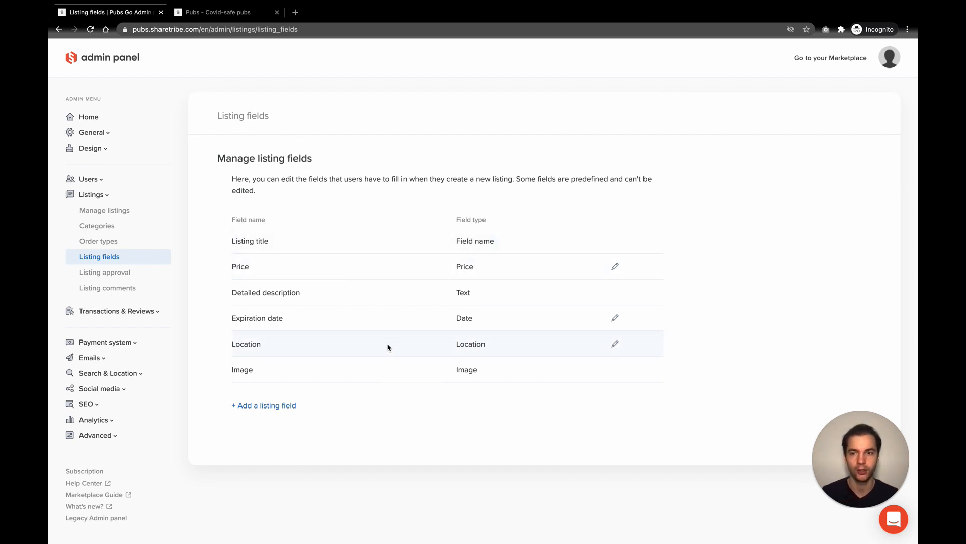
Enable the review of all listings before they are published and save the listing approval setting.
{"action": "left_click", "coordinate": [104, 273]}
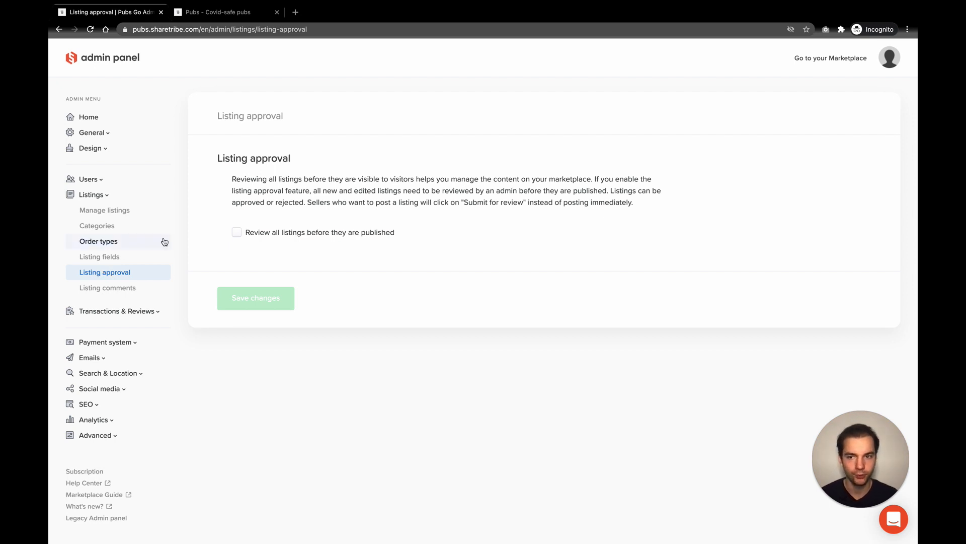
{"action": "left_click", "coordinate": [237, 232]}
{"action": "left_click", "coordinate": [255, 297]}
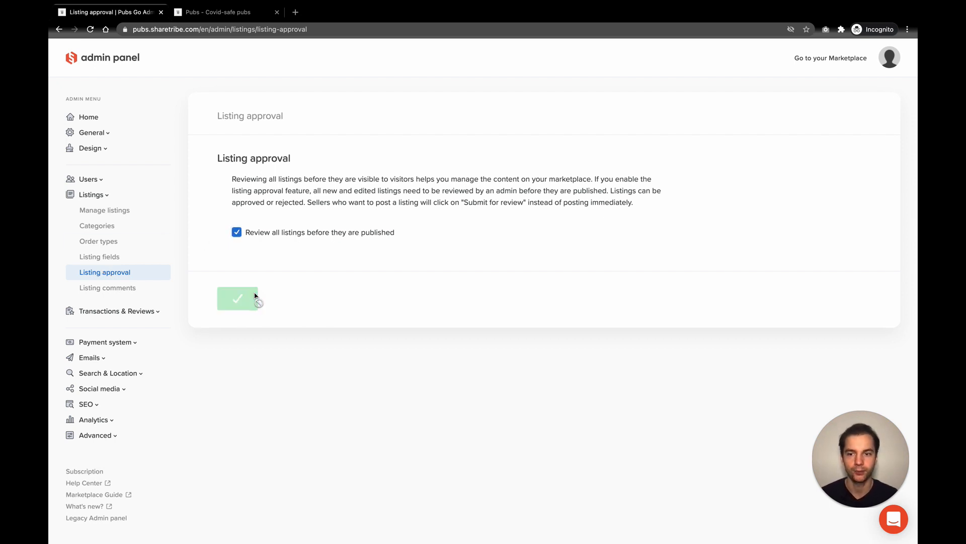
Check the listing comments setting and the overview of the marketplace's existing listings.
{"action": "left_click", "coordinate": [140, 291]}
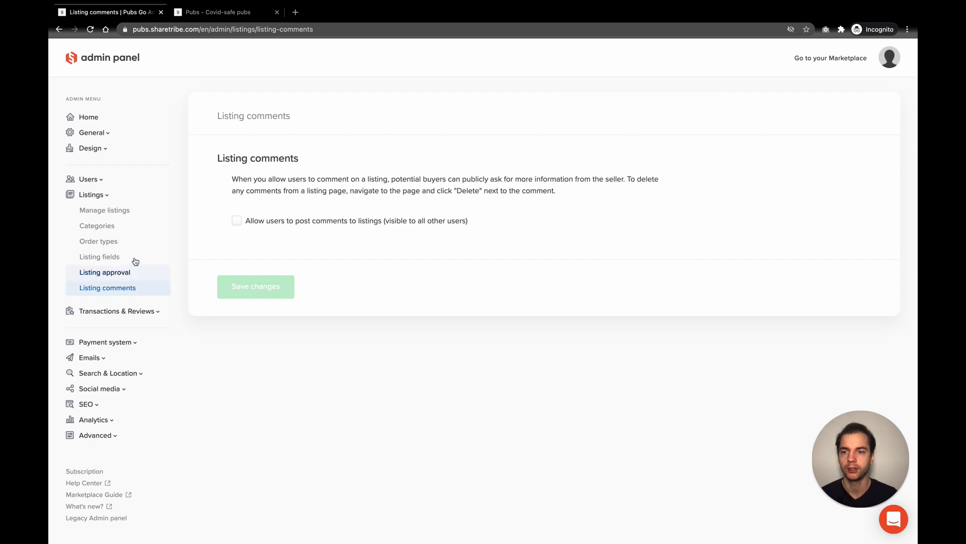
{"action": "left_click", "coordinate": [121, 212]}
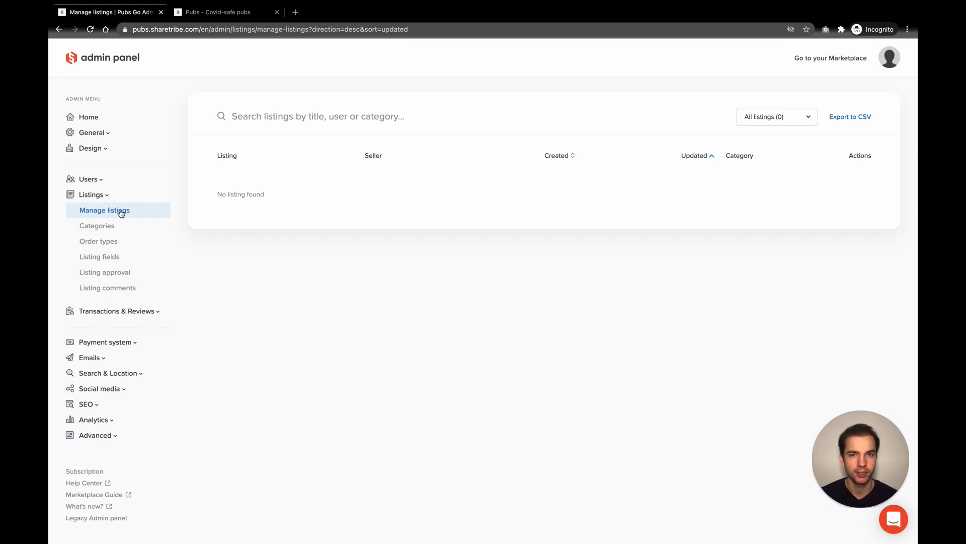
Start a new listing in the "Free reservations" category on the marketplace site and title it "Albion Pub".
{"action": "left_click", "coordinate": [227, 11]}
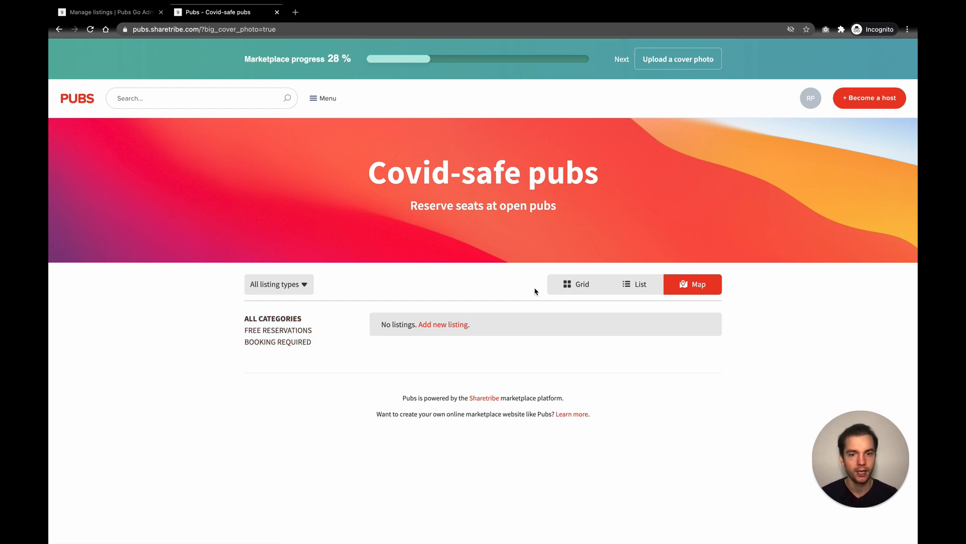
{"action": "left_click", "coordinate": [454, 324]}
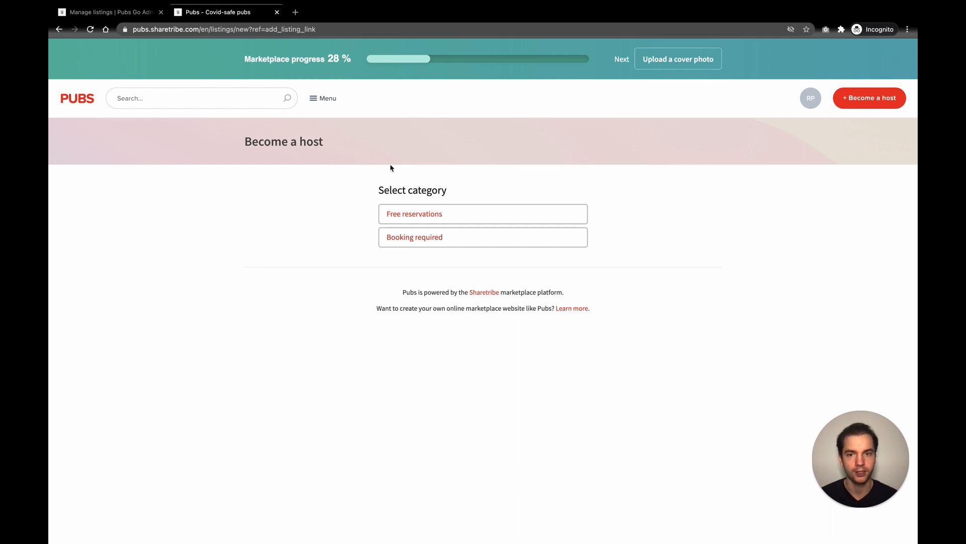
{"action": "left_click", "coordinate": [390, 212]}
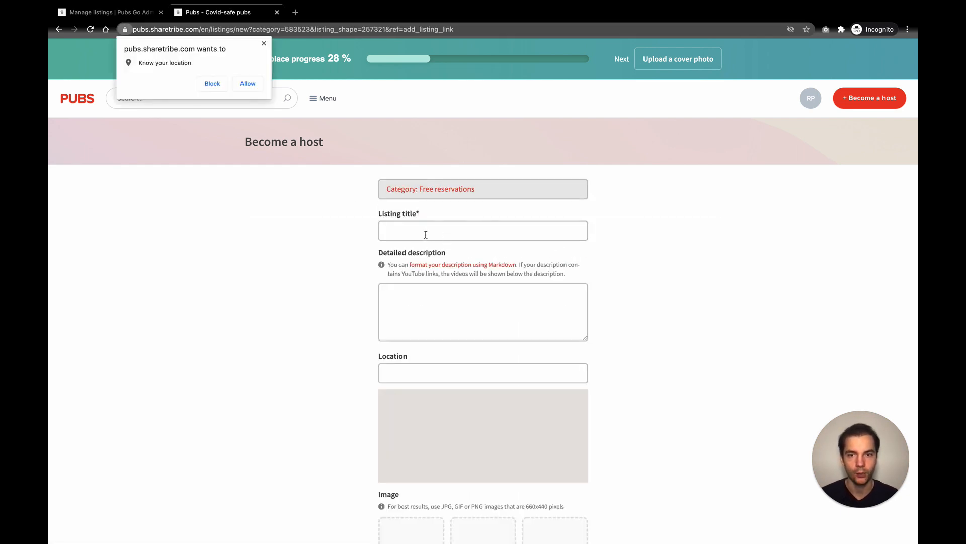
{"action": "left_click", "coordinate": [422, 234]}
{"action": "left_click", "coordinate": [403, 271]}
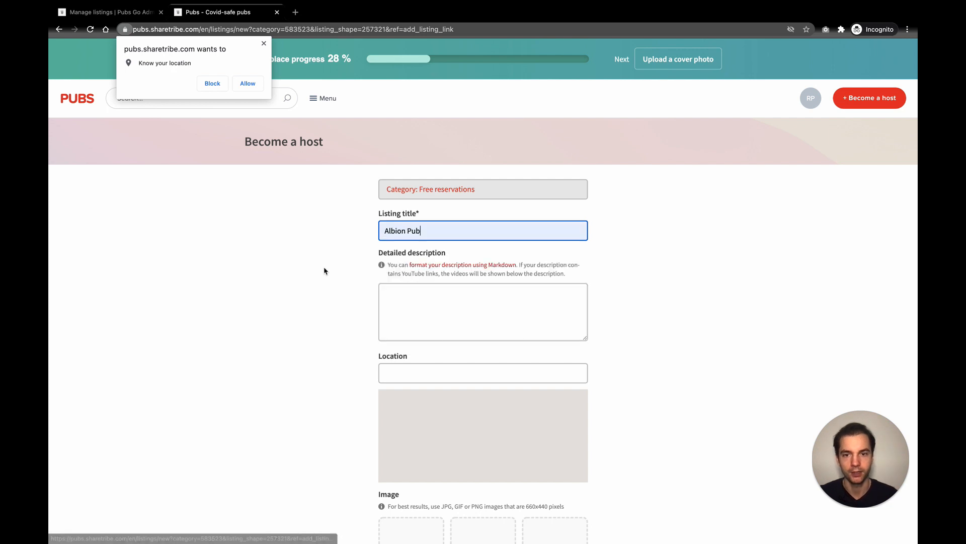
Fill in the new listing's location with the pub's postal address.
{"action": "scroll", "coordinate": [348, 330], "scroll_direction": "down", "scroll_amount": 1}
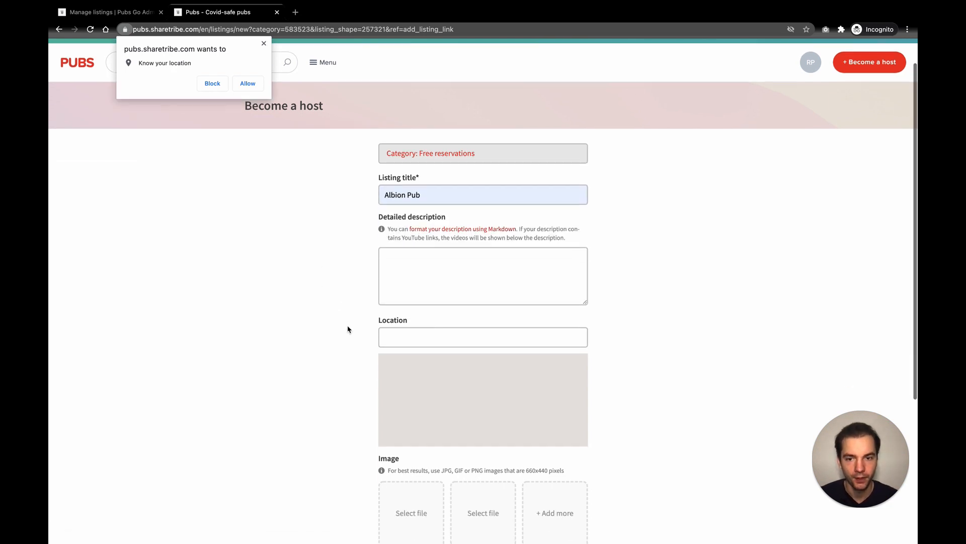
{"action": "left_click", "coordinate": [429, 345]}
{"action": "left_click", "coordinate": [436, 377]}
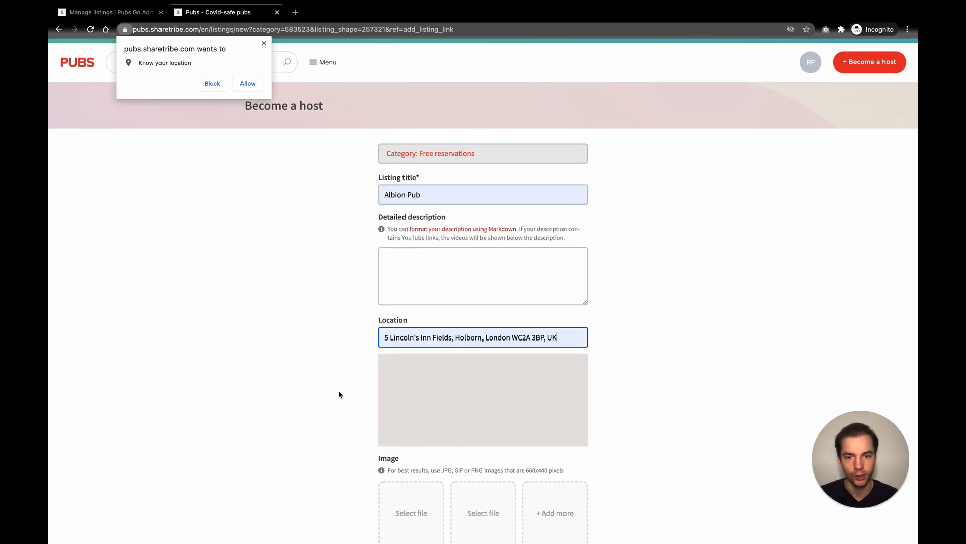
Upload pub-1.jpeg from the Desktop folder as the listing's first image.
{"action": "scroll", "coordinate": [352, 400], "scroll_direction": "down", "scroll_amount": 3}
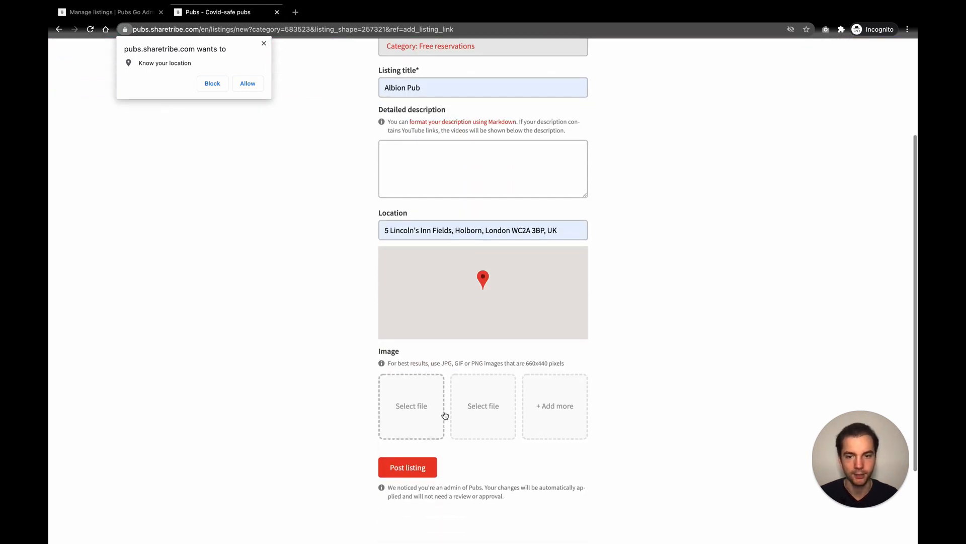
{"action": "left_click", "coordinate": [443, 409]}
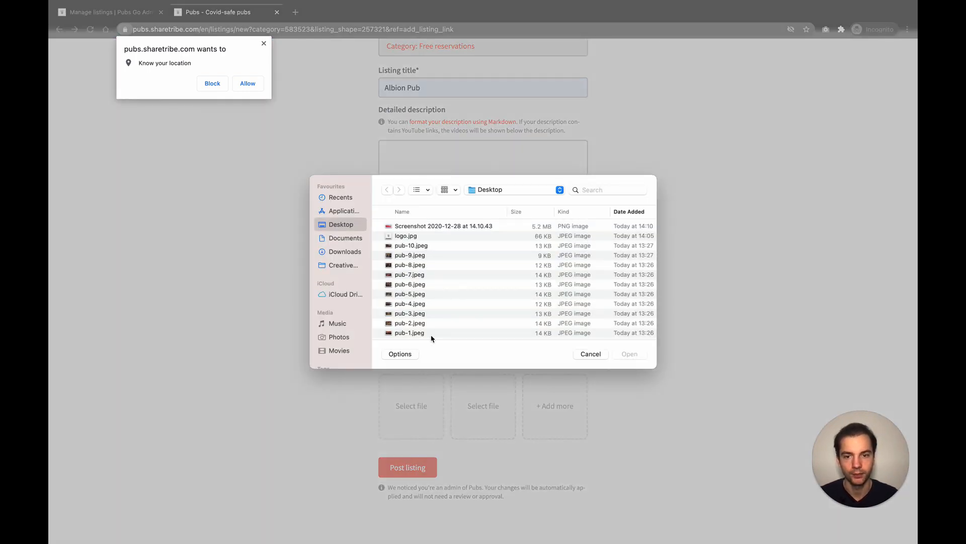
{"action": "left_click", "coordinate": [433, 334]}
{"action": "left_click", "coordinate": [641, 355]}
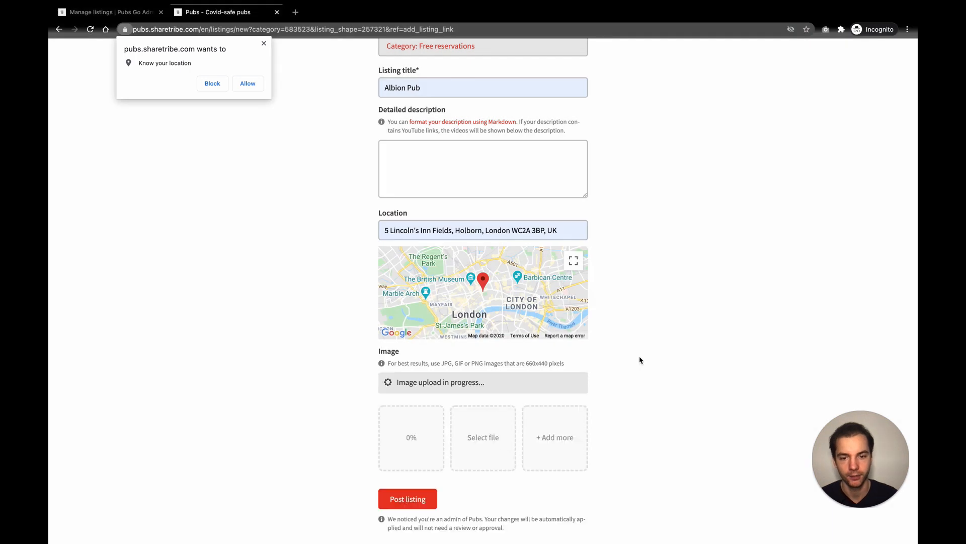
Post the Albion Pub listing and dismiss the task completion message.
{"action": "scroll", "coordinate": [332, 420], "scroll_direction": "down", "scroll_amount": 2}
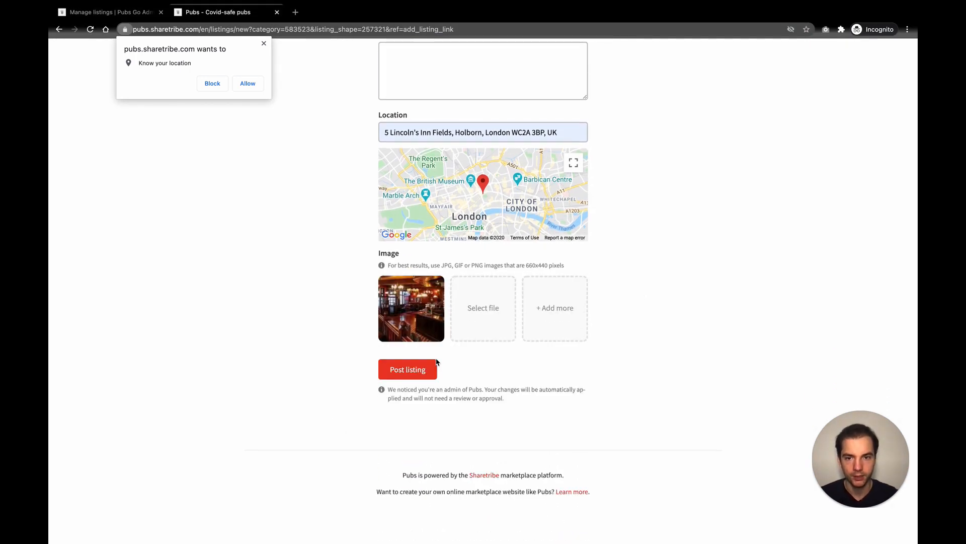
{"action": "left_click", "coordinate": [408, 369]}
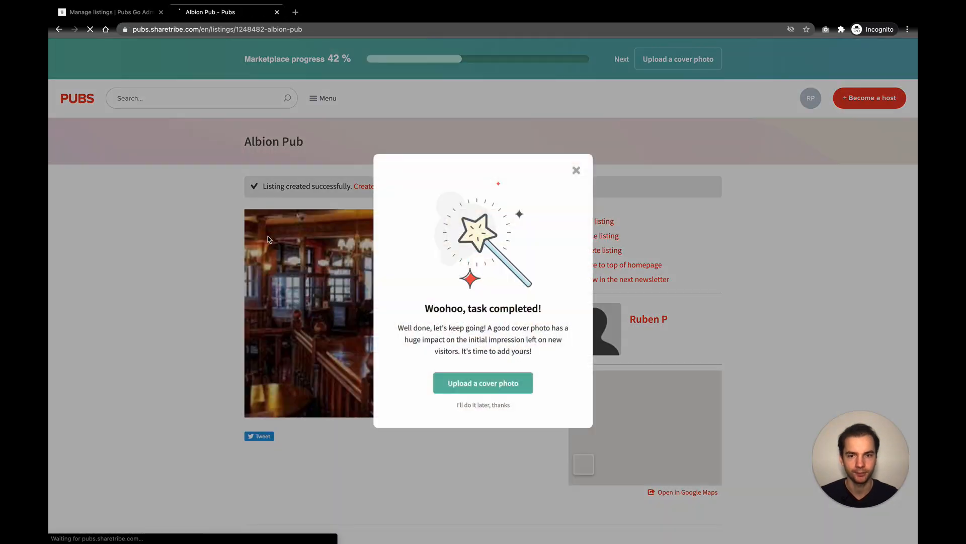
{"action": "left_click", "coordinate": [577, 170]}
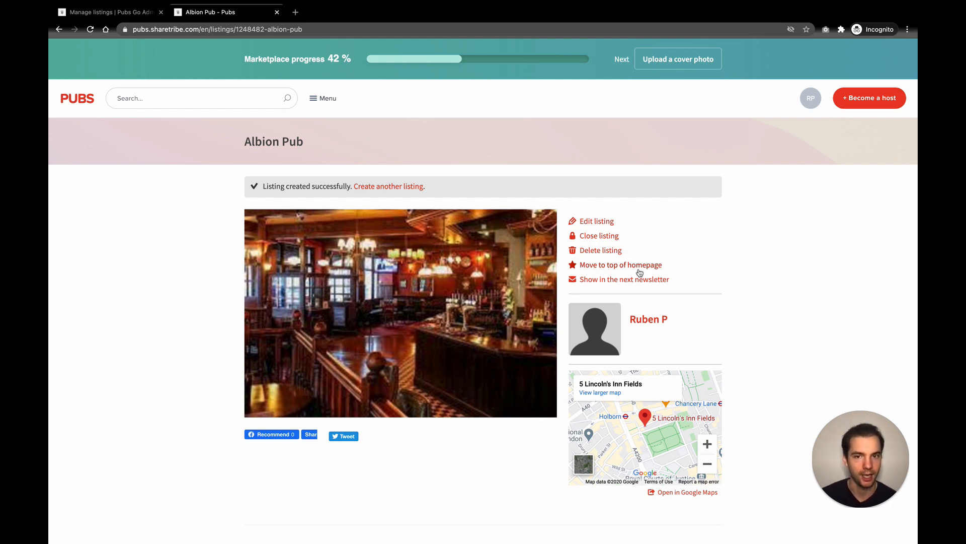
Return to the admin panel's cover photo settings and open the current homepage as a visitor from there.
{"action": "left_click", "coordinate": [108, 13]}
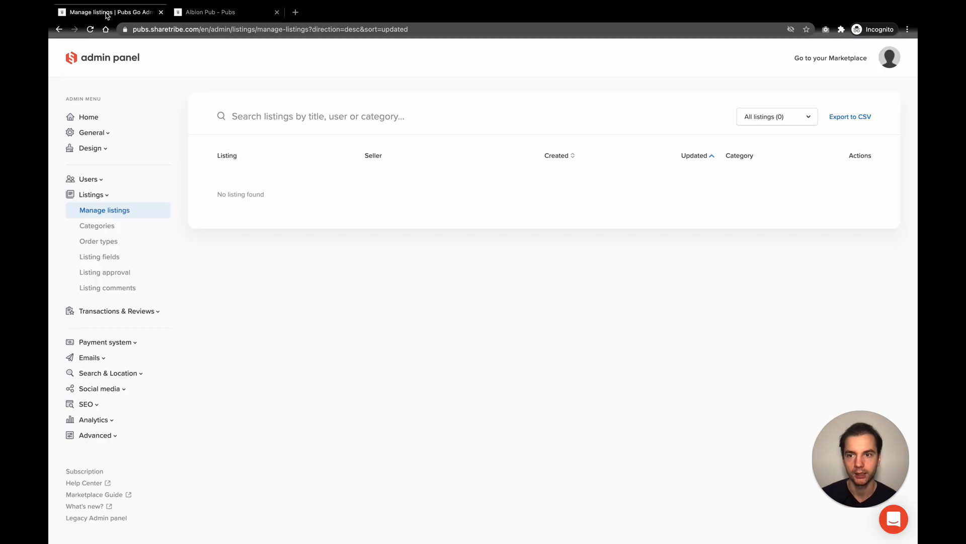
{"action": "left_click", "coordinate": [103, 180]}
{"action": "left_click", "coordinate": [95, 148]}
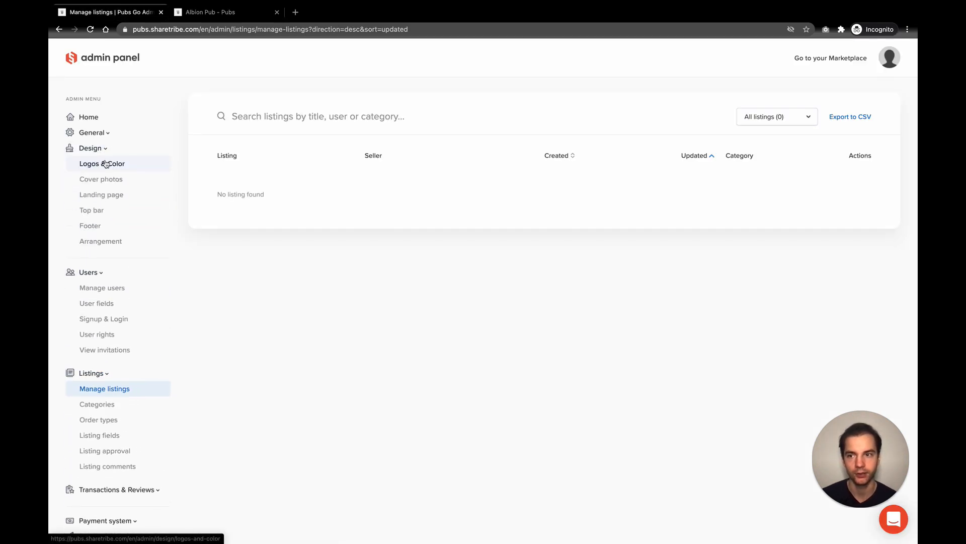
{"action": "left_click", "coordinate": [106, 164]}
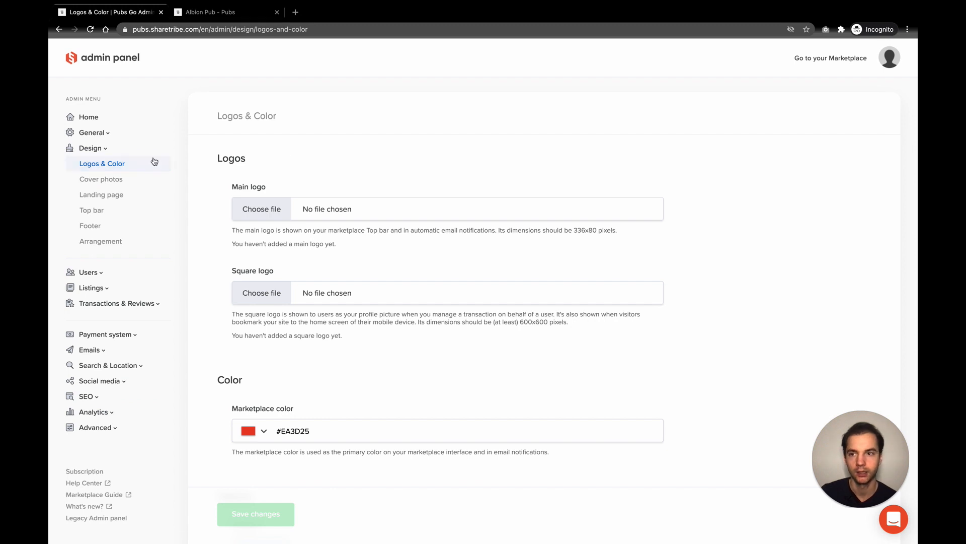
{"action": "left_click", "coordinate": [103, 148]}
{"action": "left_click", "coordinate": [101, 181]}
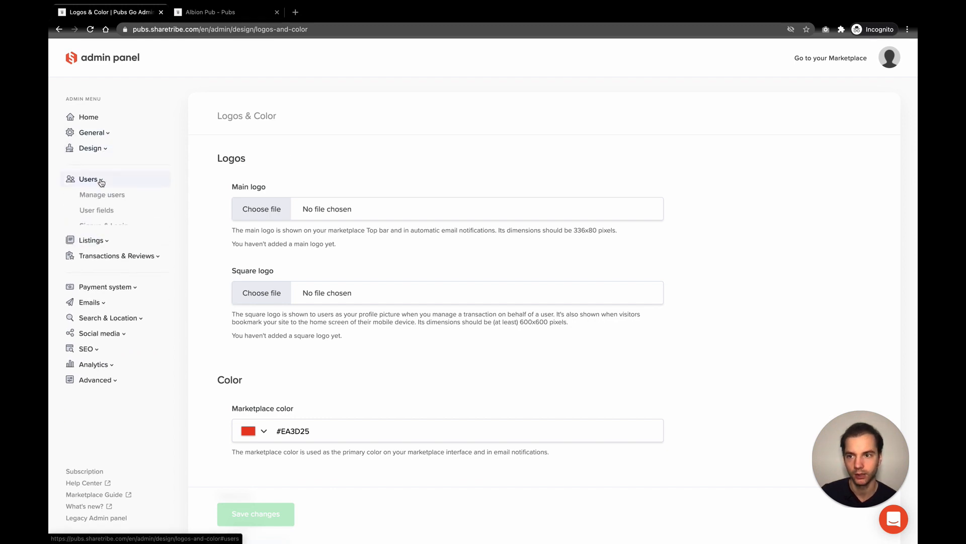
{"action": "left_click", "coordinate": [101, 180]}
{"action": "left_click", "coordinate": [96, 148]}
{"action": "left_click", "coordinate": [106, 180]}
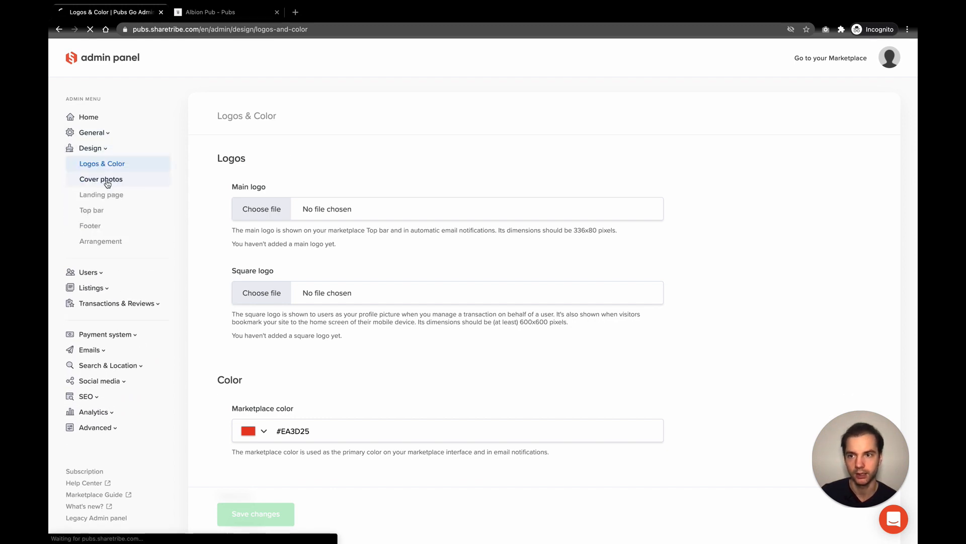
{"action": "left_click", "coordinate": [767, 118]}
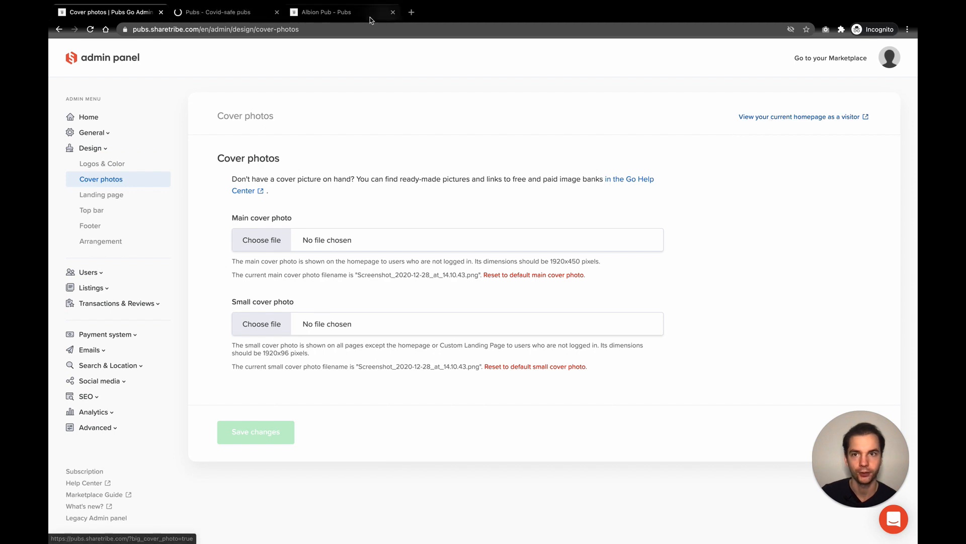
Open the Albion Pub listing from its marker on the marketplace homepage map.
{"action": "left_click", "coordinate": [217, 13]}
{"action": "scroll", "coordinate": [172, 242], "scroll_direction": "down", "scroll_amount": 1}
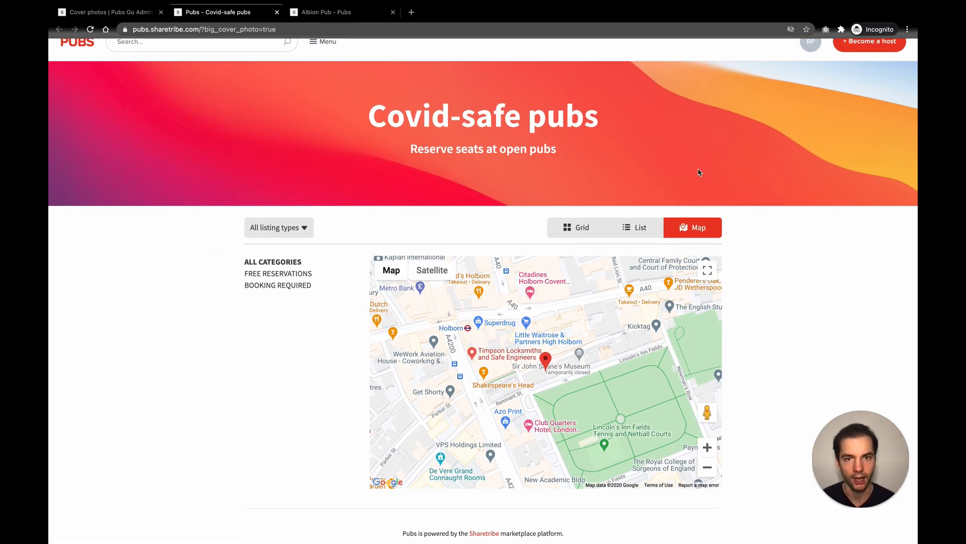
{"action": "scroll", "coordinate": [546, 378], "scroll_direction": "up", "scroll_amount": 1}
{"action": "left_click", "coordinate": [546, 381]}
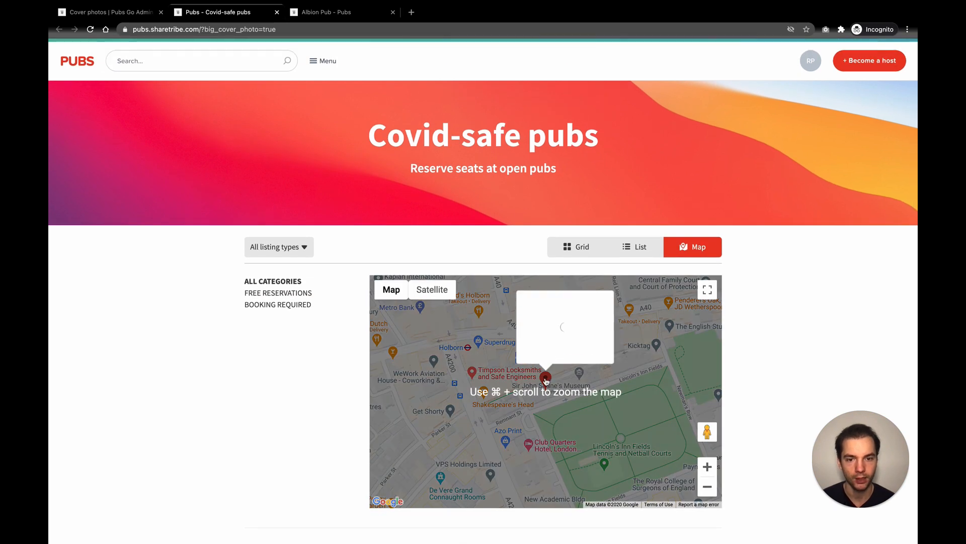
{"action": "left_click", "coordinate": [553, 321]}
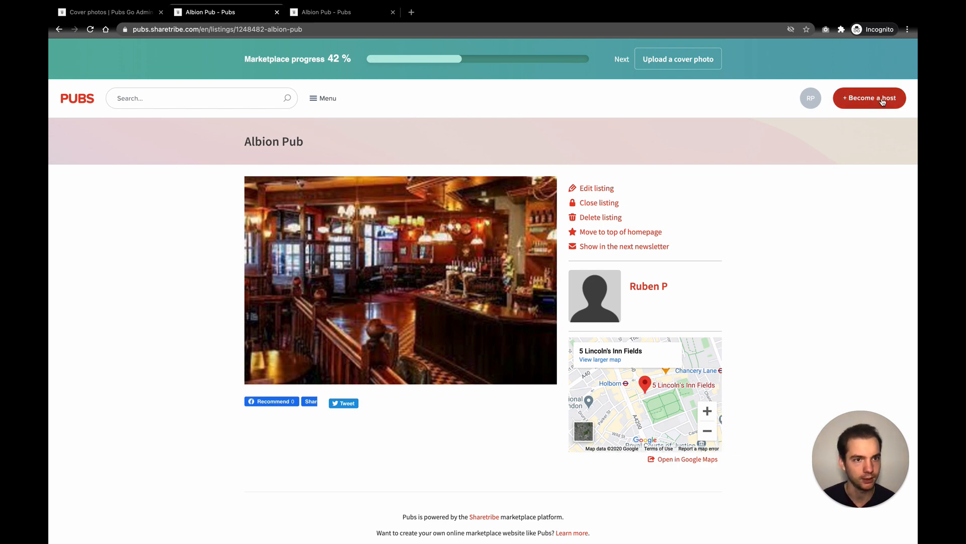
Log out of the marketplace and open the Albion Pub preview from its marker on the homepage map.
{"action": "mouse_move", "coordinate": [818, 104]}
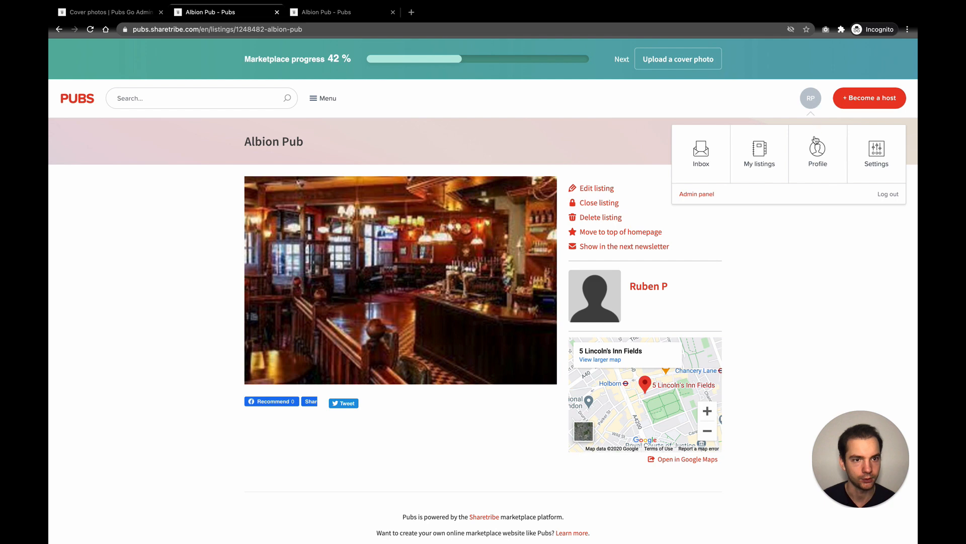
{"action": "left_click", "coordinate": [892, 195]}
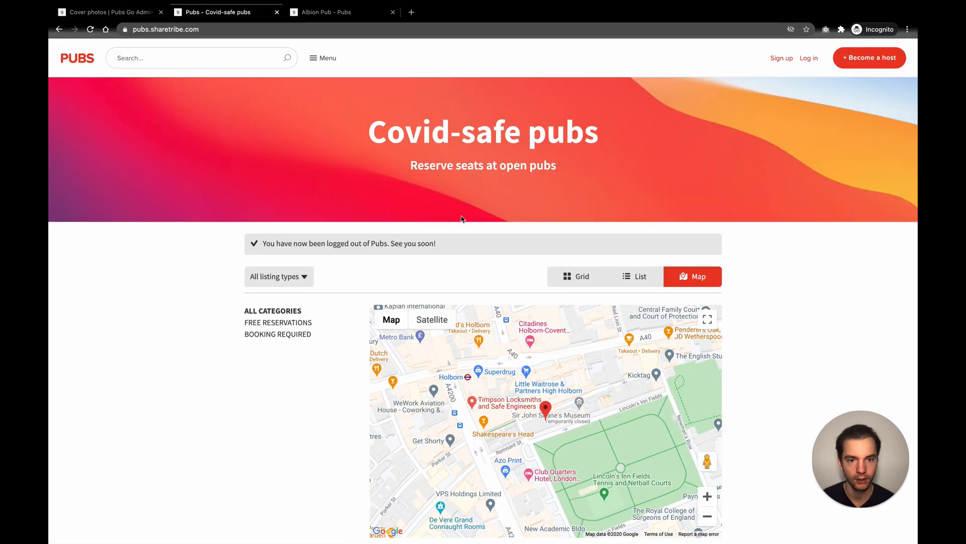
{"action": "left_click", "coordinate": [546, 410]}
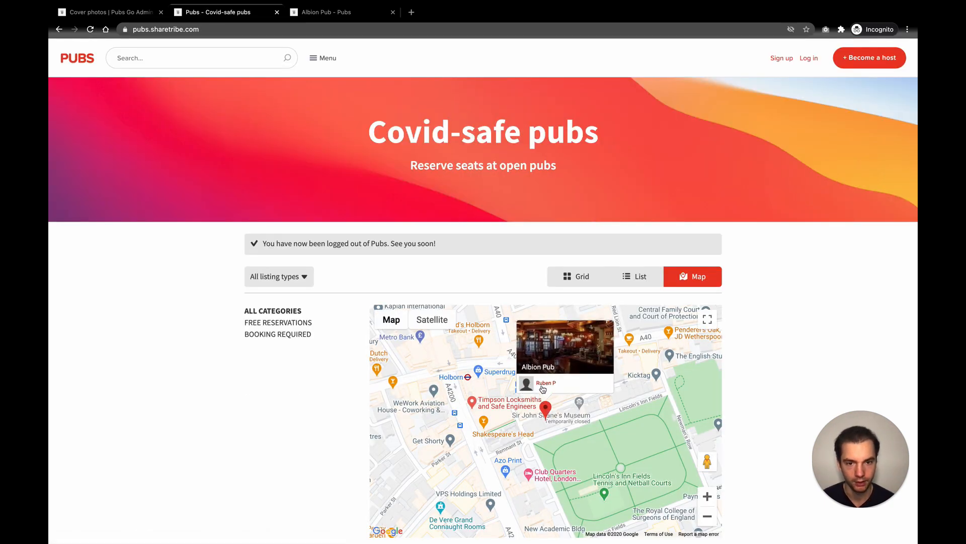
Open the Albion Pub listing as a logged-out visitor, try to make a request and return to the listing page.
{"action": "left_click", "coordinate": [543, 361]}
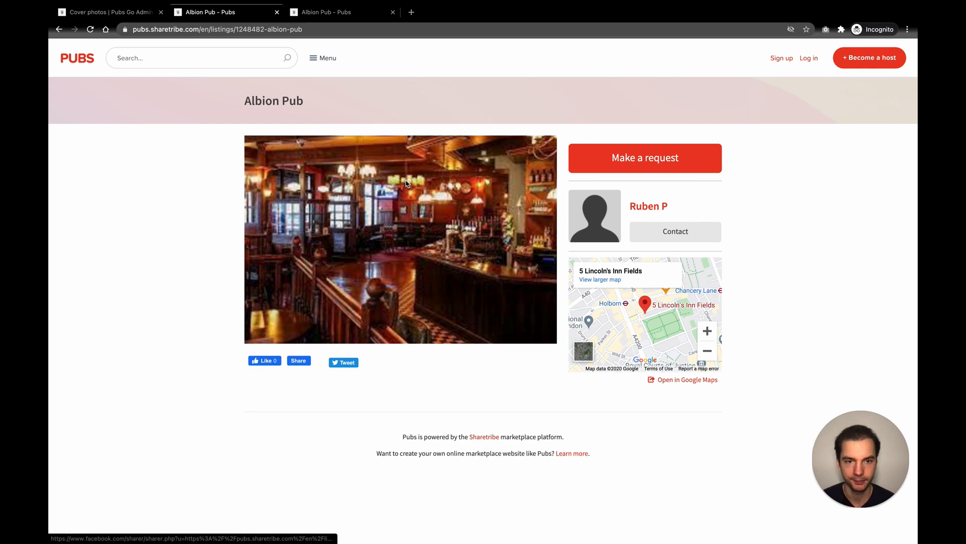
{"action": "left_click", "coordinate": [623, 151]}
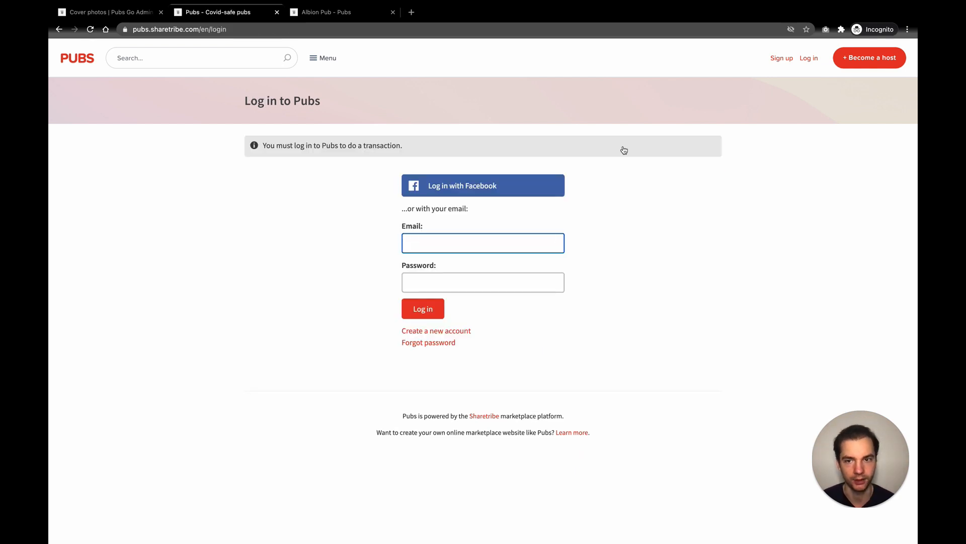
{"action": "left_click", "coordinate": [59, 29]}
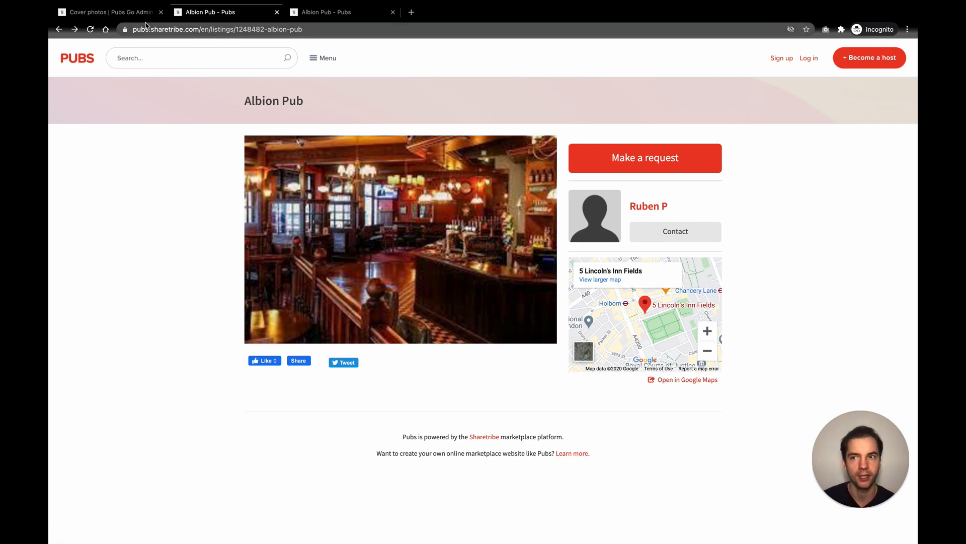
Return to the admin panel and open the Albion Pub listing for editing from the listing management page.
{"action": "left_click", "coordinate": [121, 12]}
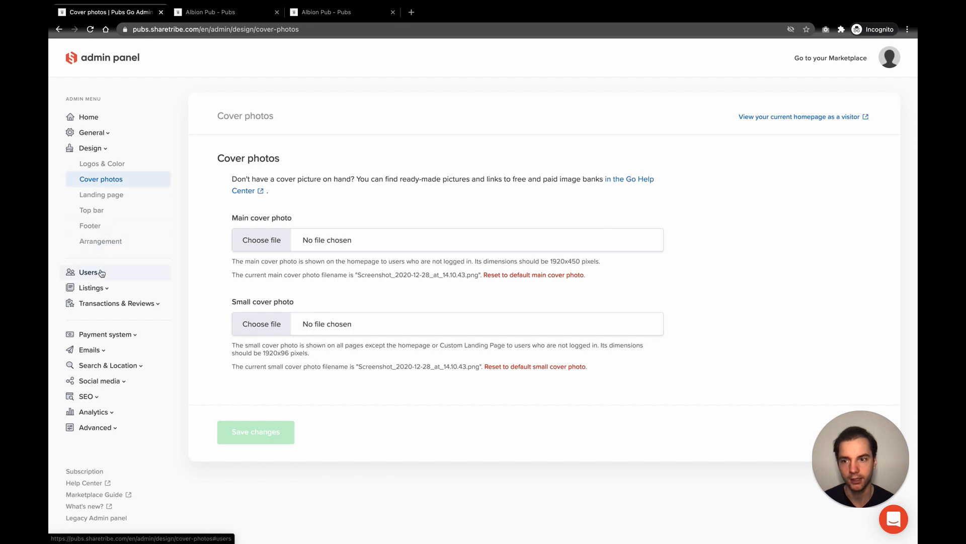
{"action": "left_click", "coordinate": [98, 287]}
{"action": "left_click", "coordinate": [102, 308]}
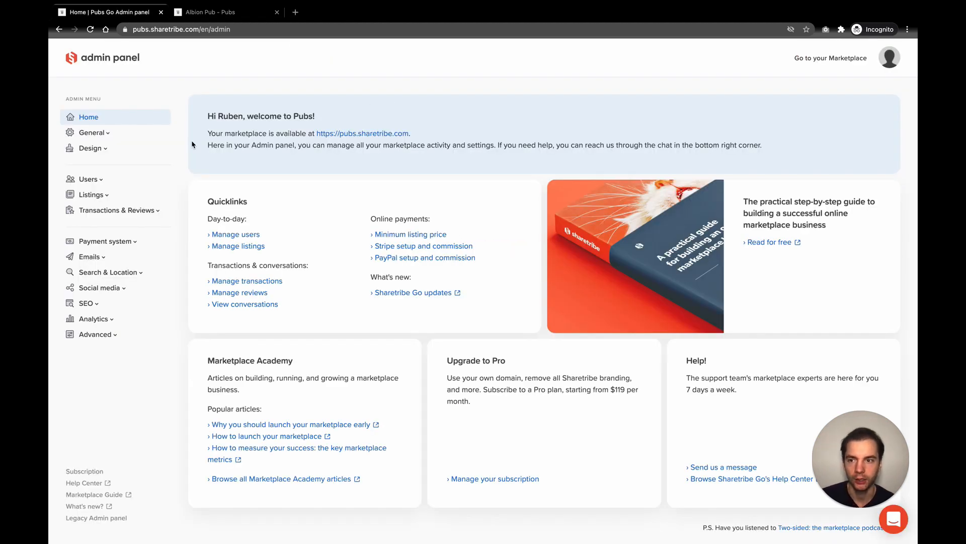
{"action": "left_click", "coordinate": [236, 247]}
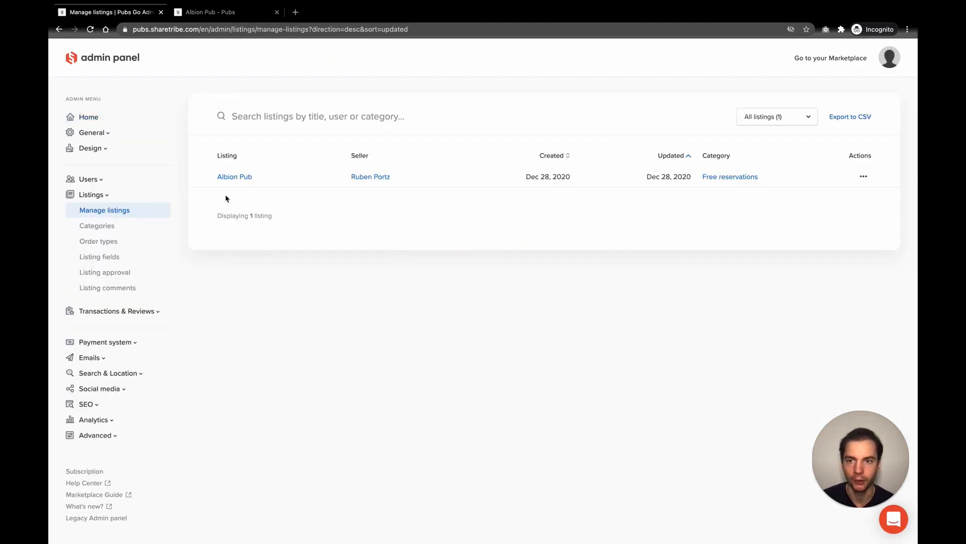
{"action": "left_click", "coordinate": [863, 176]}
{"action": "left_click", "coordinate": [854, 153]}
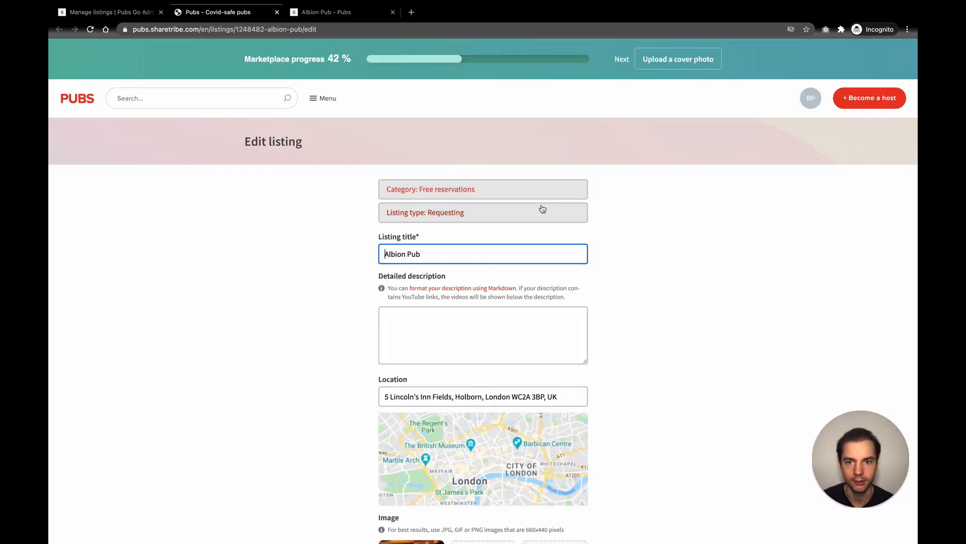
Add the detailed description "Let's add some text here" to the Albion Pub listing, post it and review the updated page.
{"action": "left_click", "coordinate": [433, 330]}
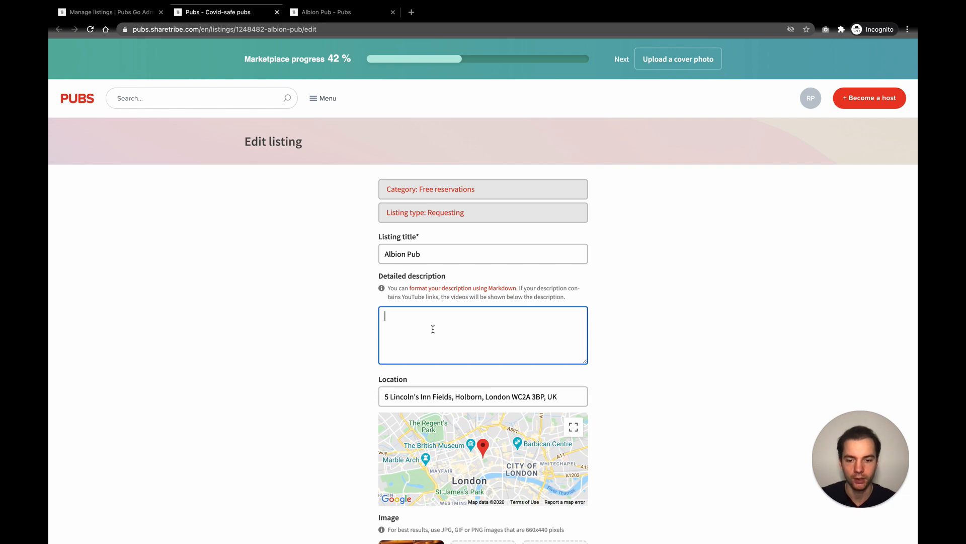
{"action": "type", "text": "Let's add some text here"}
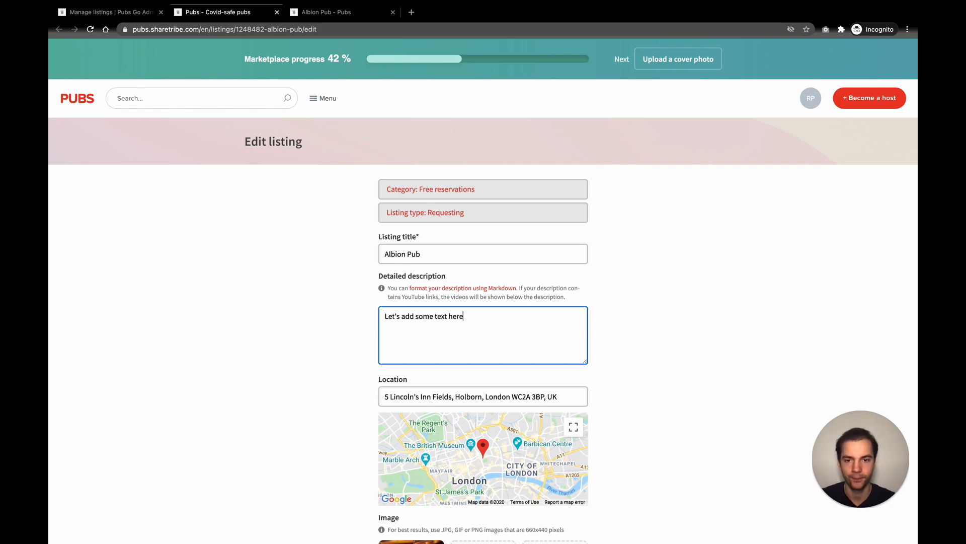
{"action": "scroll", "coordinate": [416, 352], "scroll_direction": "down", "scroll_amount": 5}
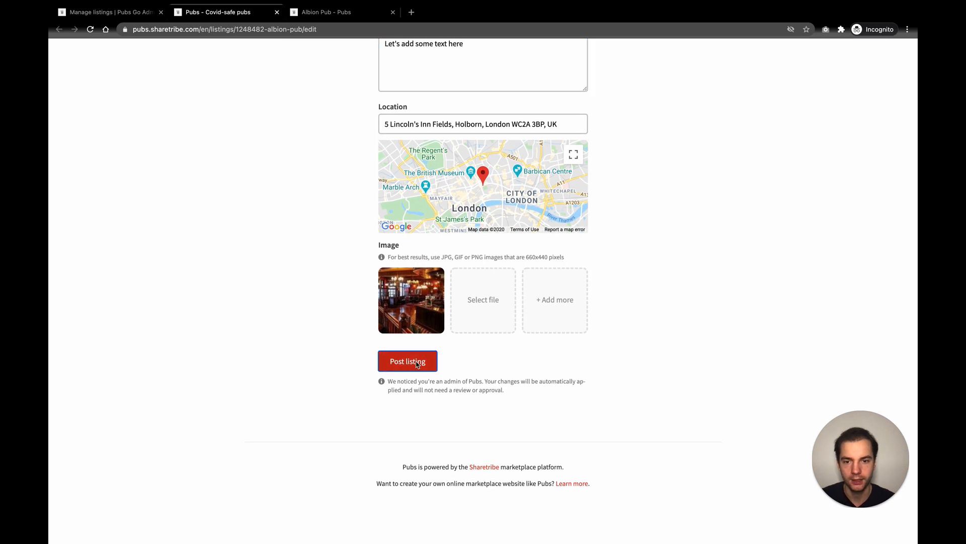
{"action": "left_click", "coordinate": [412, 361]}
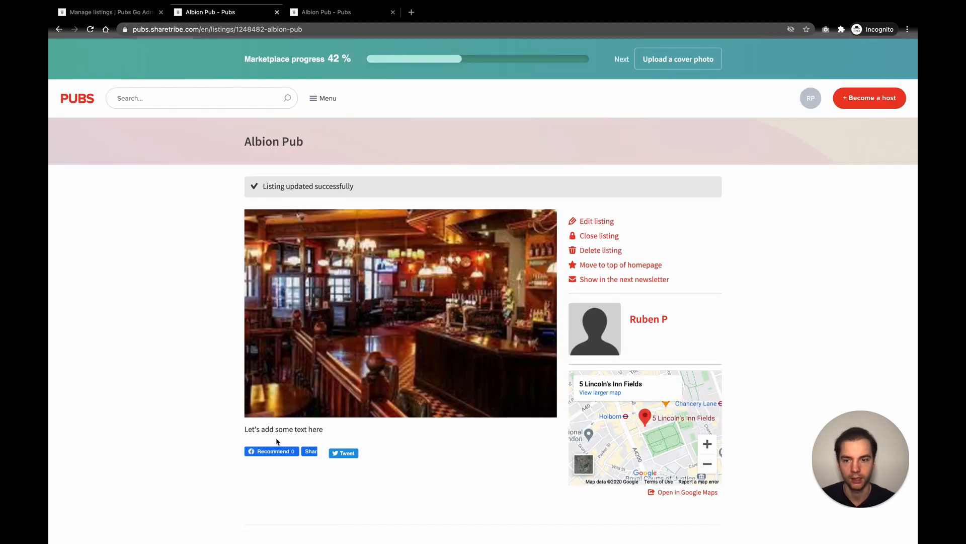
{"action": "left_click_drag", "start_coordinate": [338, 436], "coordinate": [201, 436]}
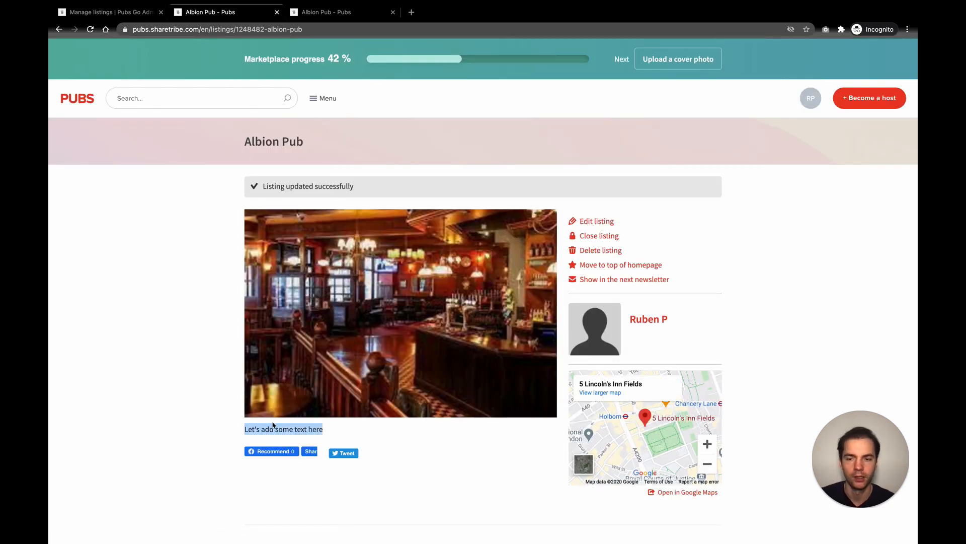
{"action": "scroll", "coordinate": [227, 418], "scroll_direction": "down", "scroll_amount": 2}
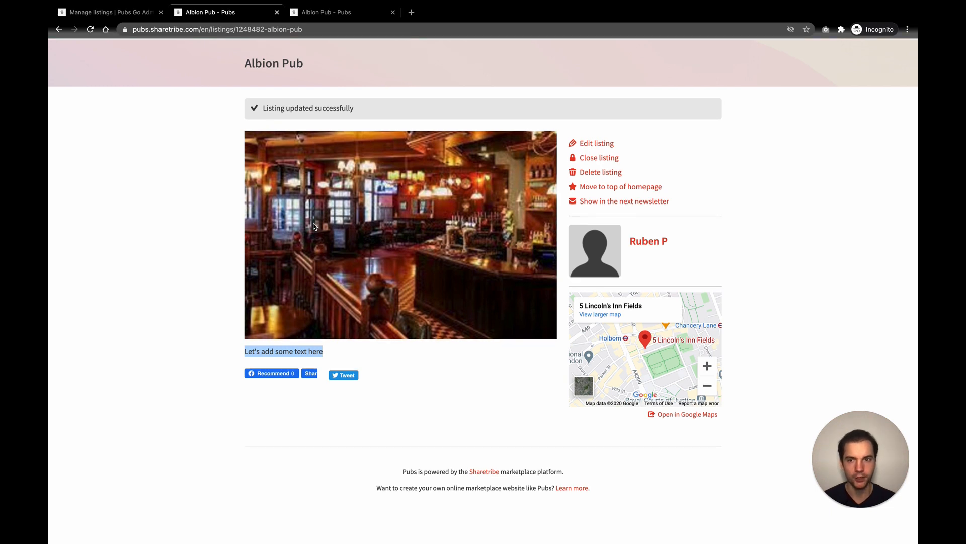
{"action": "scroll", "coordinate": [194, 253], "scroll_direction": "up", "scroll_amount": 2}
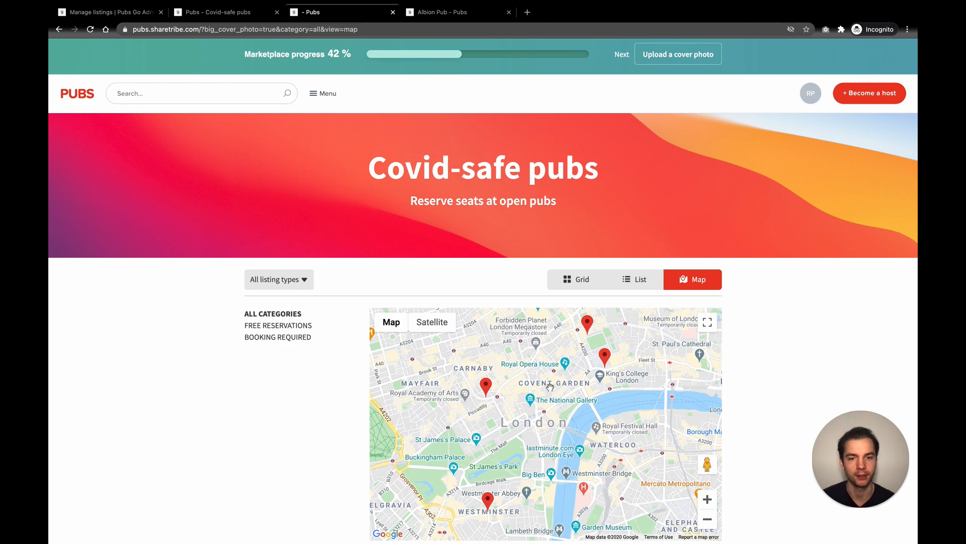
View the Brass Tacks listing from its homepage map marker and open the logged-in account's profile page.
{"action": "left_click", "coordinate": [486, 389]}
{"action": "left_click", "coordinate": [544, 349]}
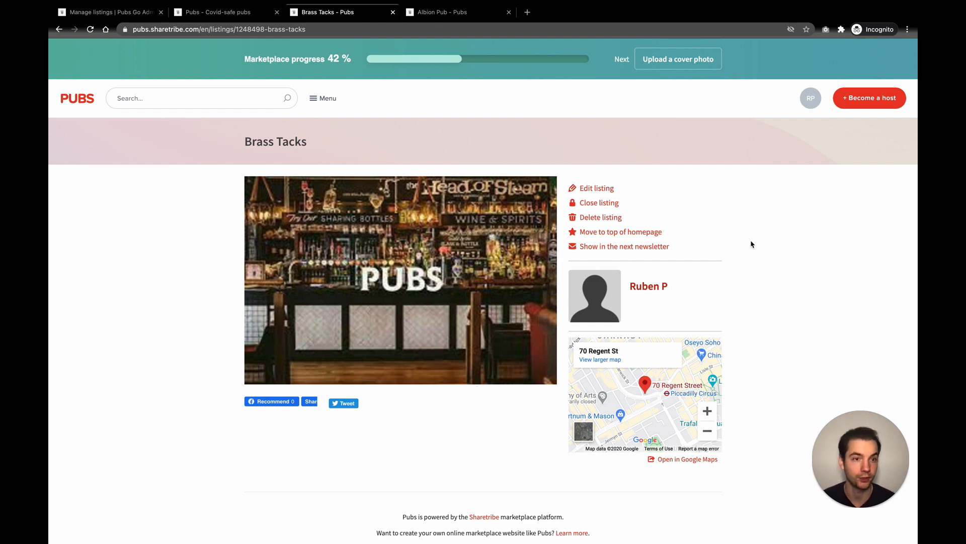
{"action": "left_click", "coordinate": [807, 105]}
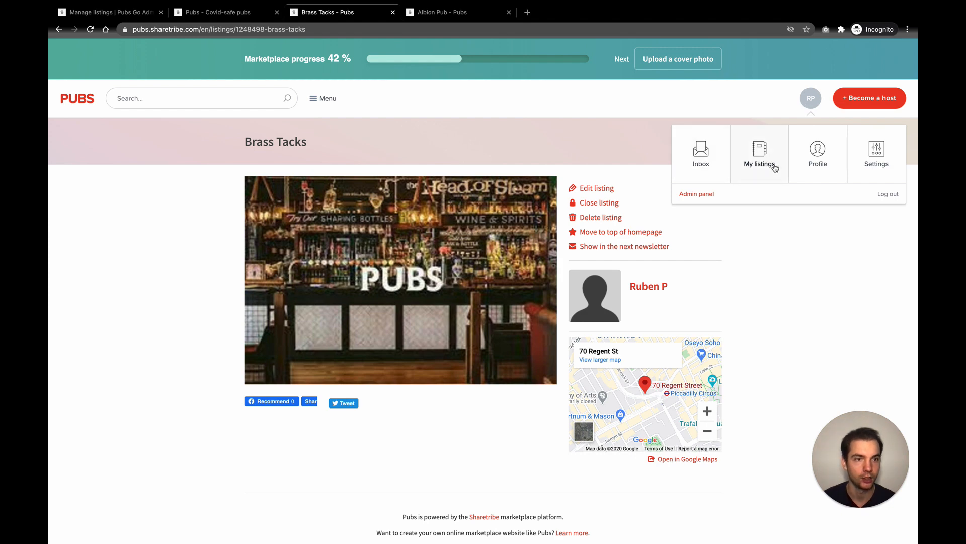
{"action": "left_click", "coordinate": [823, 164]}
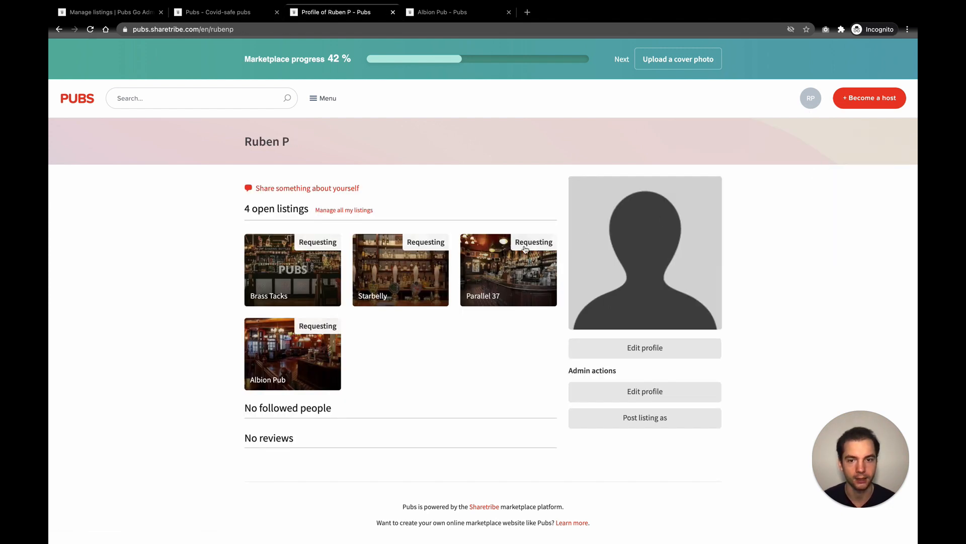
Open the profile for editing and review its information fields, from the name and location to the profile picture and description.
{"action": "left_click", "coordinate": [628, 348]}
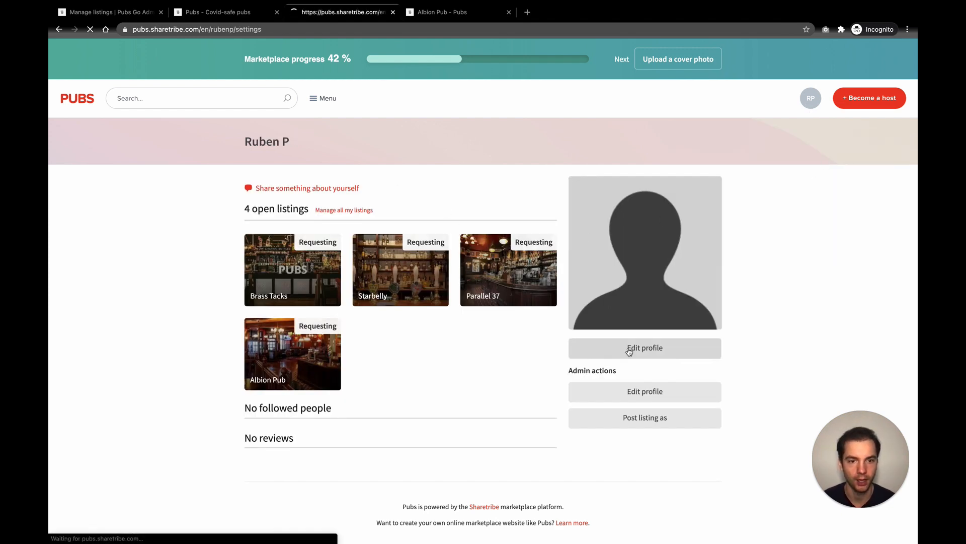
{"action": "left_click", "coordinate": [408, 225]}
{"action": "left_click", "coordinate": [263, 337]}
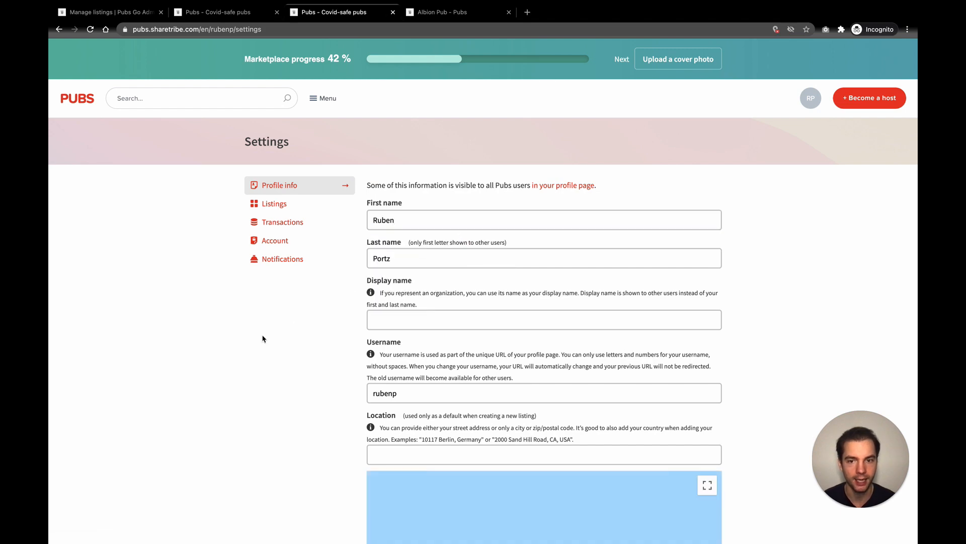
{"action": "scroll", "coordinate": [352, 325], "scroll_direction": "down", "scroll_amount": 2}
{"action": "scroll", "coordinate": [451, 228], "scroll_direction": "down", "scroll_amount": 5}
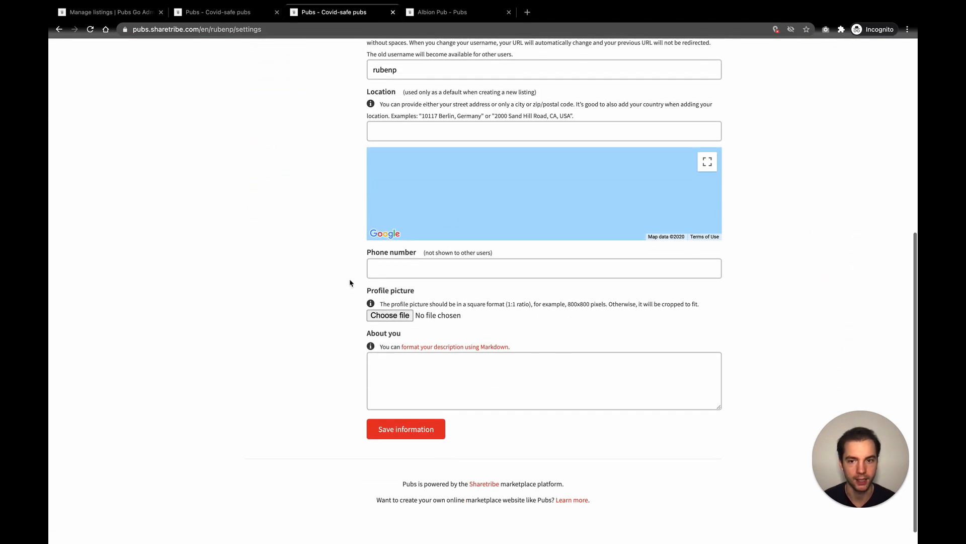
{"action": "scroll", "coordinate": [476, 317], "scroll_direction": "up", "scroll_amount": 7}
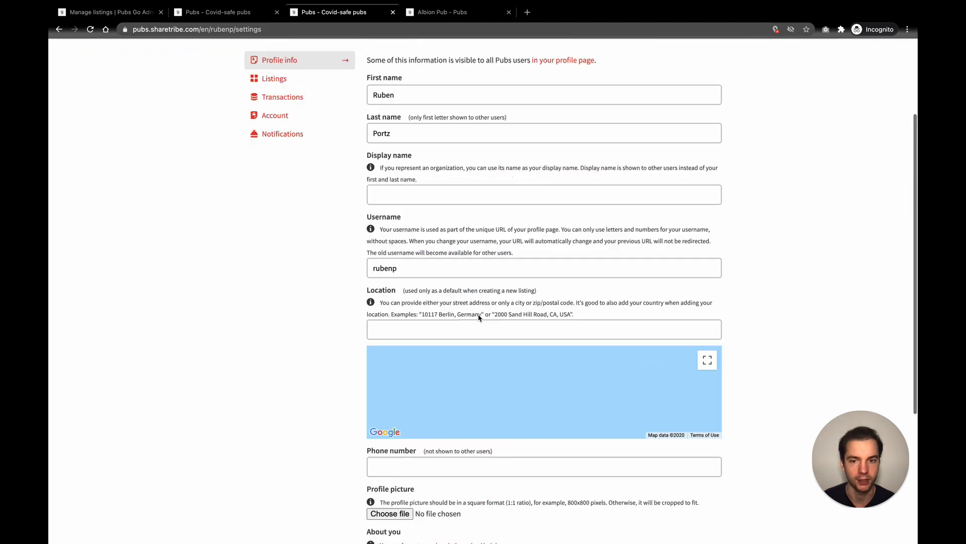
Return to the homepage, view the listings as List and Grid, and filter them by the Booking required category.
{"action": "left_click", "coordinate": [69, 102]}
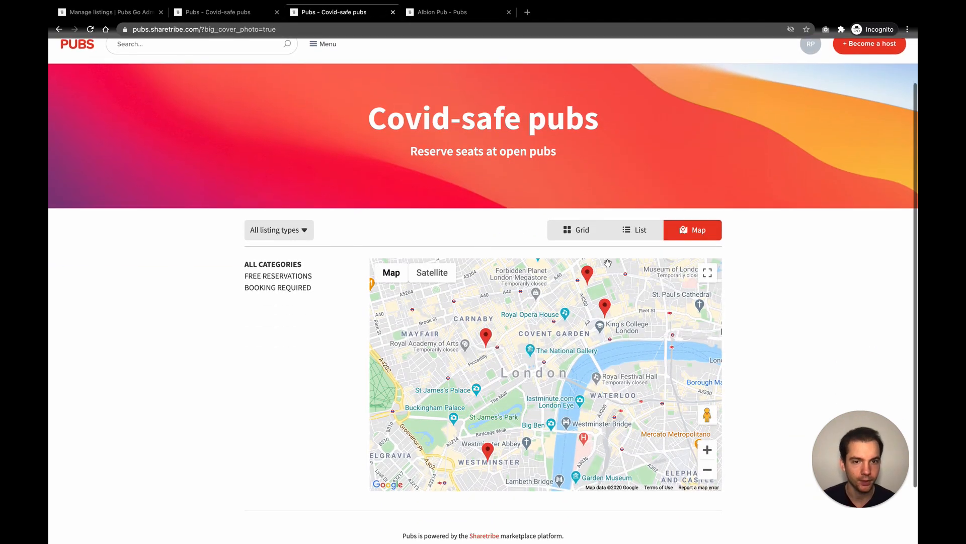
{"action": "left_click", "coordinate": [635, 284]}
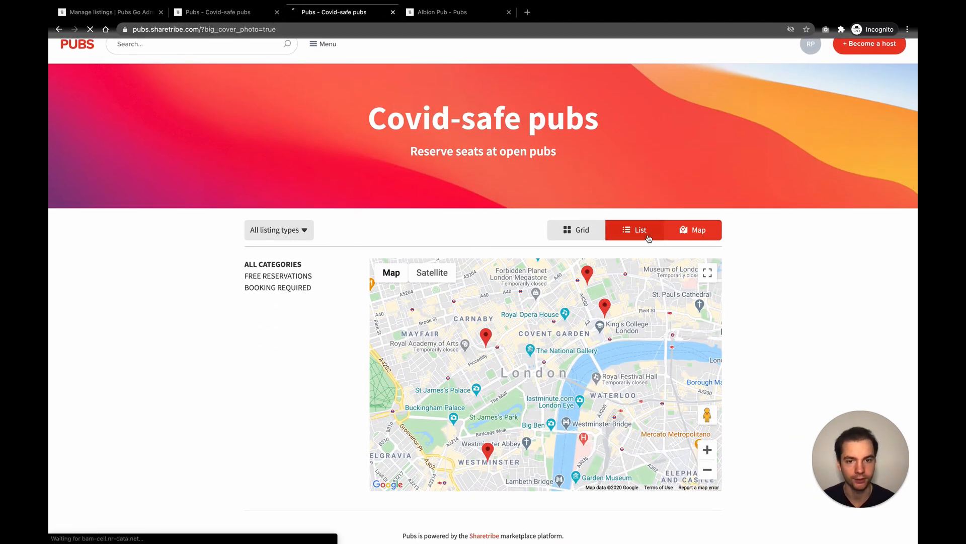
{"action": "scroll", "coordinate": [579, 273], "scroll_direction": "down", "scroll_amount": 3}
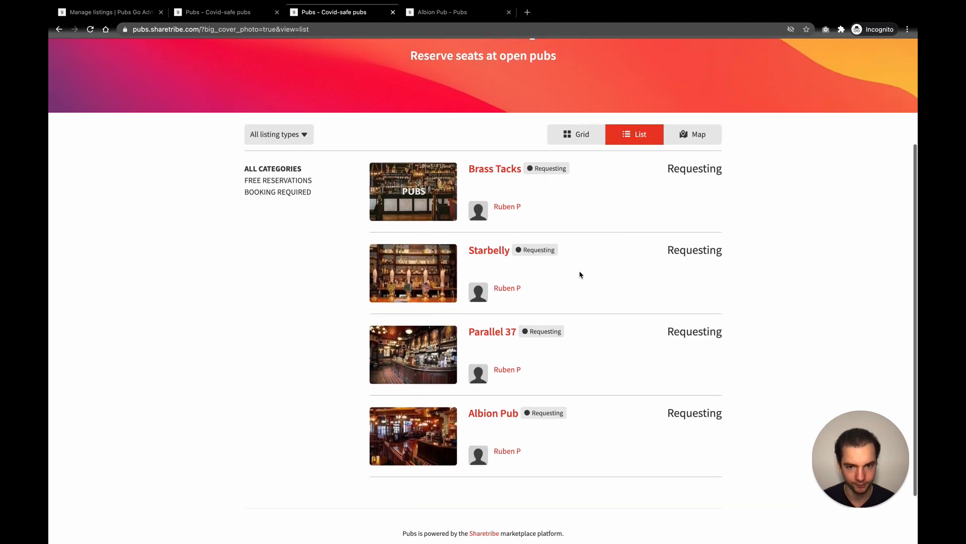
{"action": "left_click", "coordinate": [579, 135]}
{"action": "scroll", "coordinate": [443, 180], "scroll_direction": "down", "scroll_amount": 2}
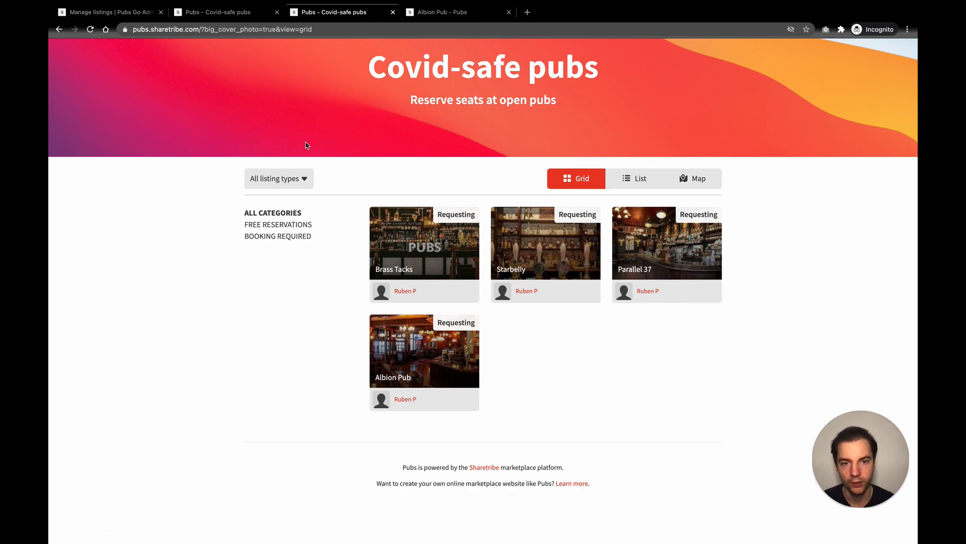
{"action": "left_click", "coordinate": [279, 238]}
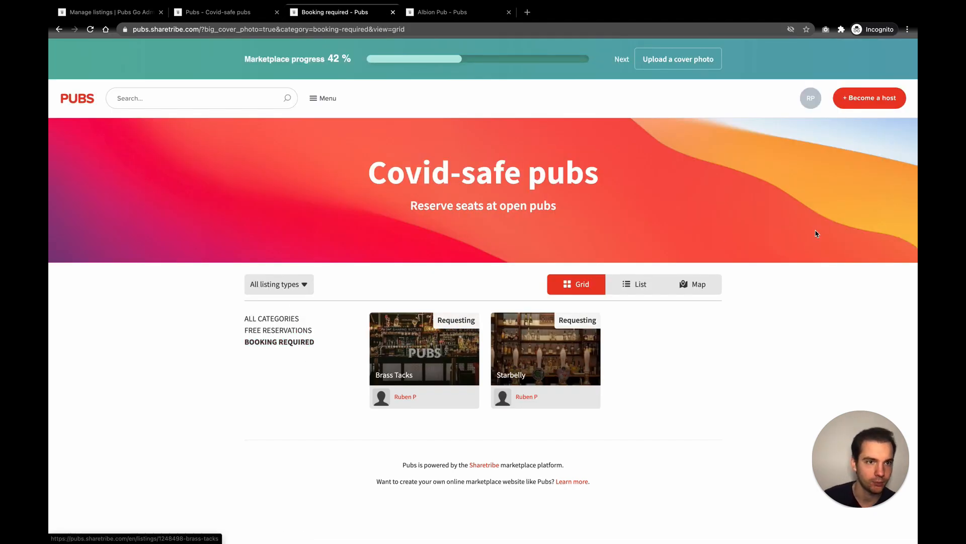
Try to start a Booking required listing of type Offering with online payment, and return to the category selection.
{"action": "left_click", "coordinate": [873, 102]}
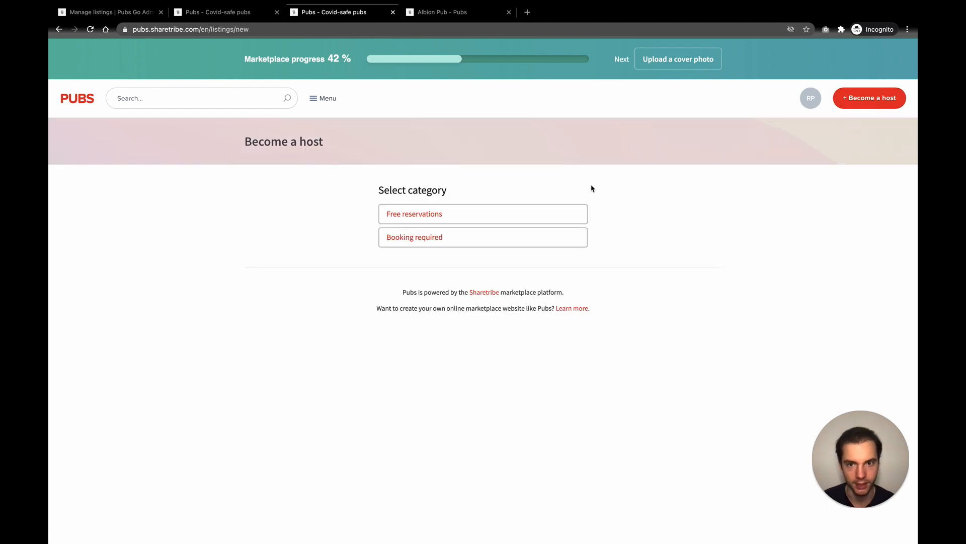
{"action": "left_click", "coordinate": [455, 240]}
{"action": "left_click", "coordinate": [409, 242]}
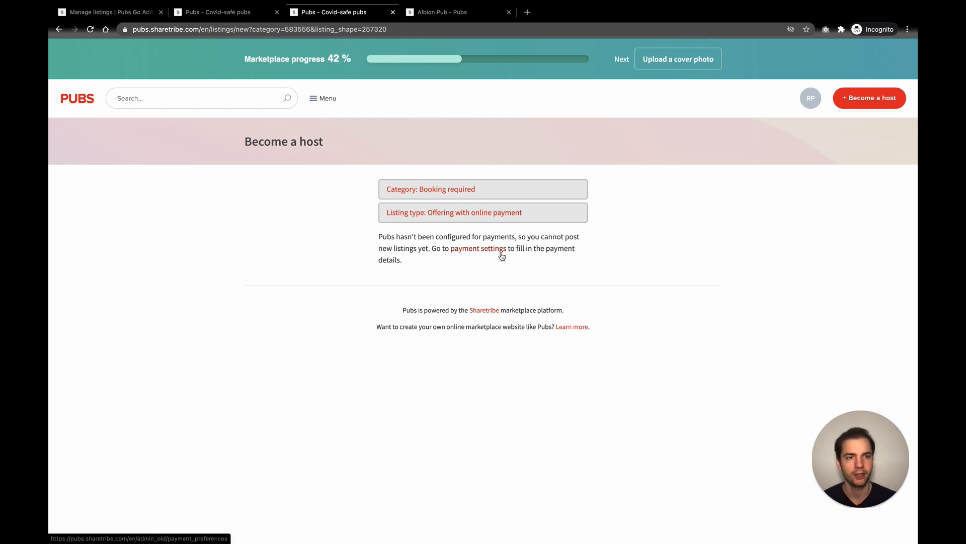
{"action": "left_click", "coordinate": [882, 103]}
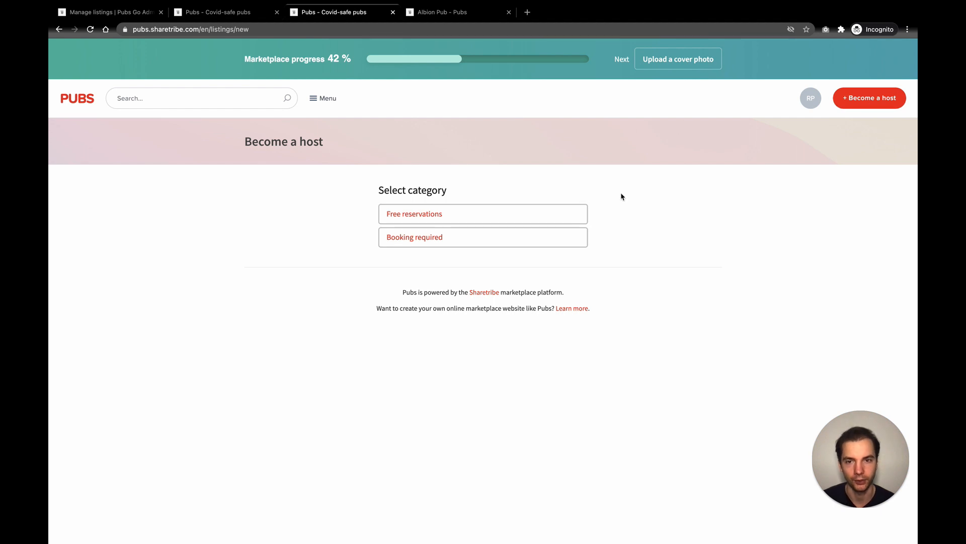